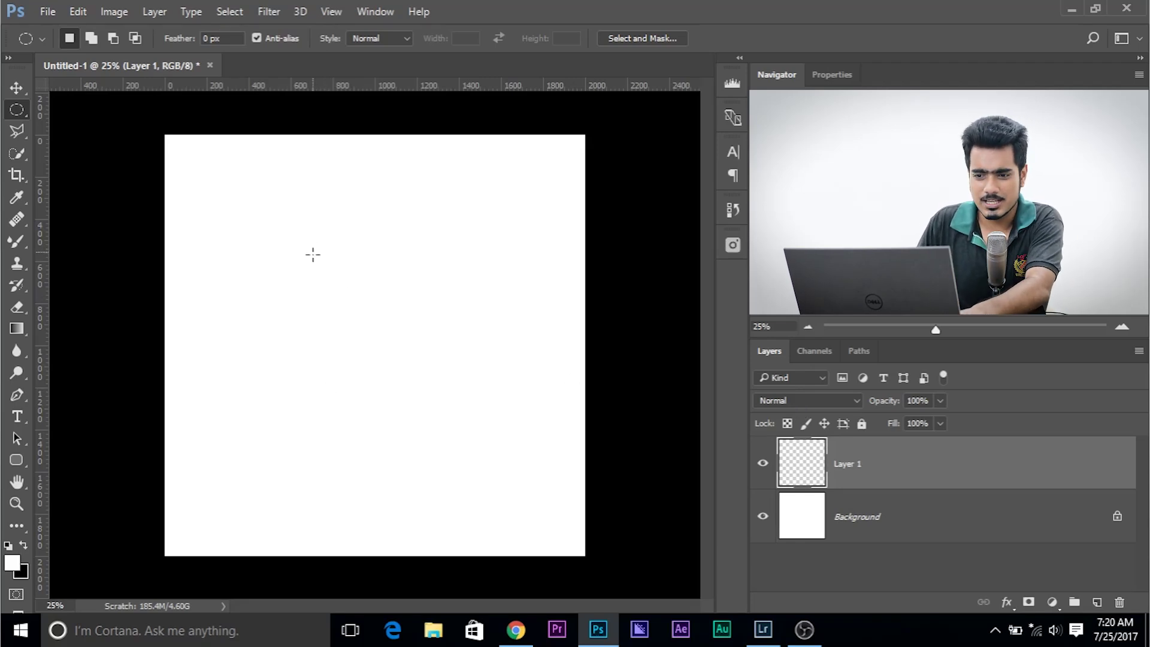
Step: Fill a large centred circular selection on Layer 1 with 50% Gray, then deselect
drag(266, 229, 504, 539)
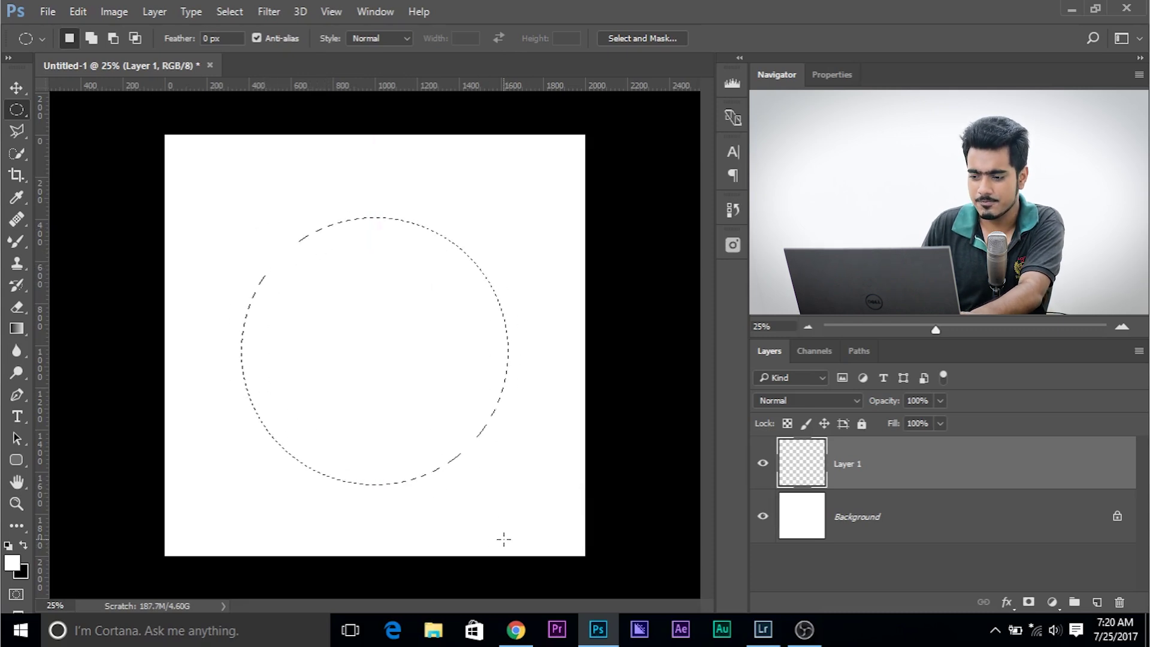
key(shift+BackSpace)
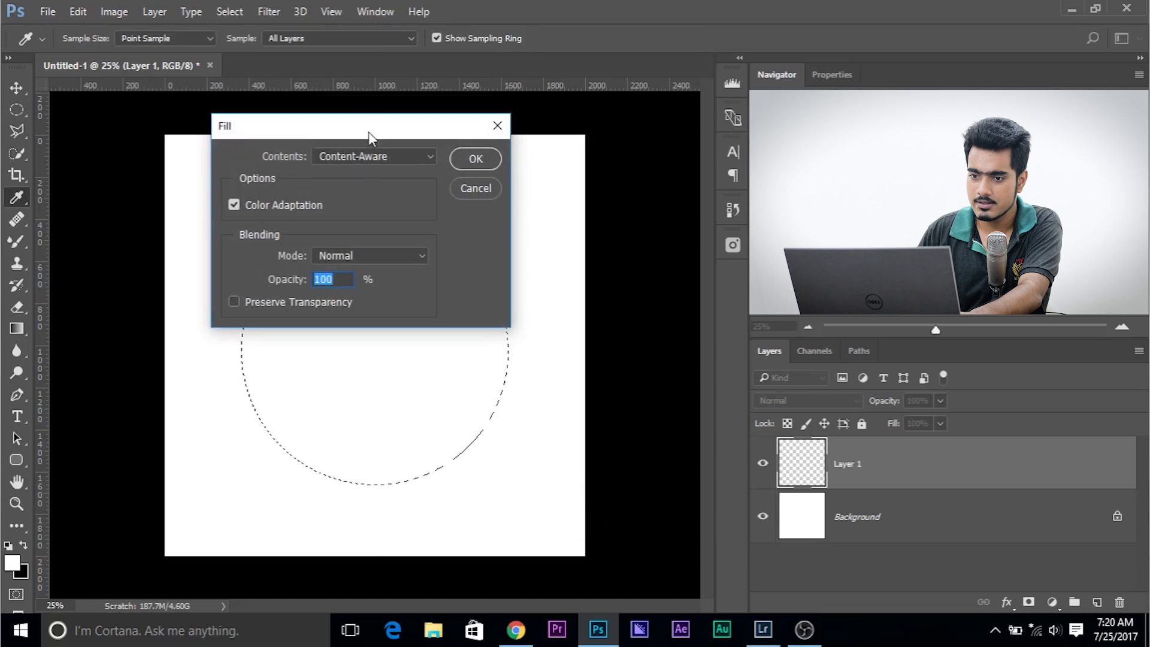
click(374, 156)
click(382, 287)
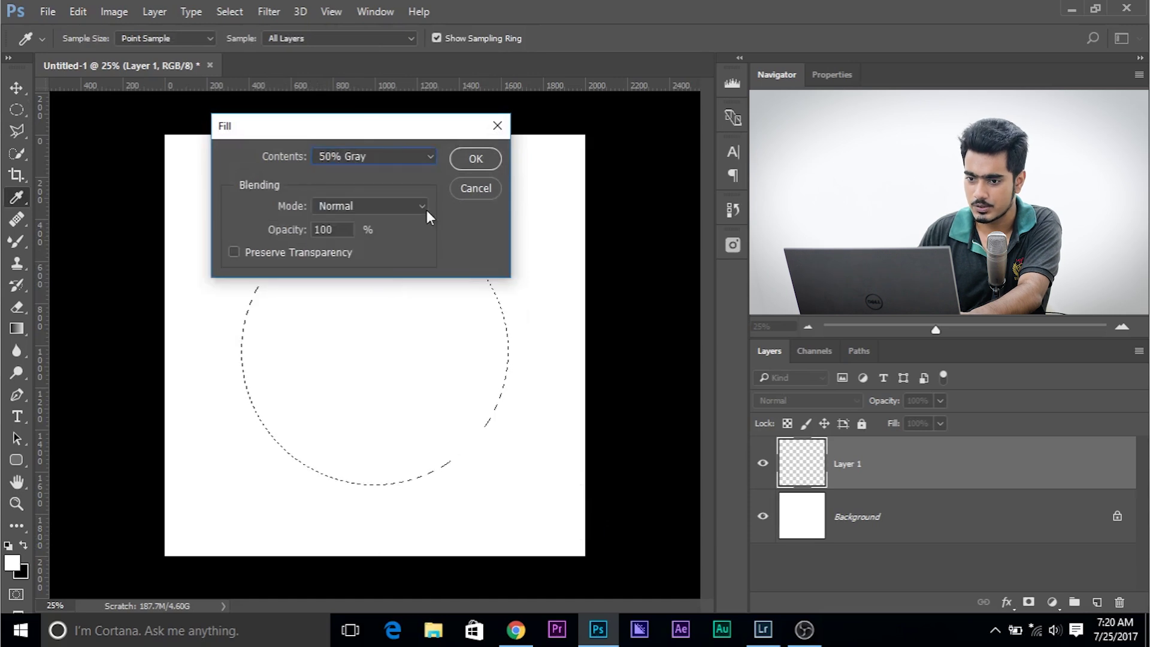
click(462, 159)
key(ctrl+d)
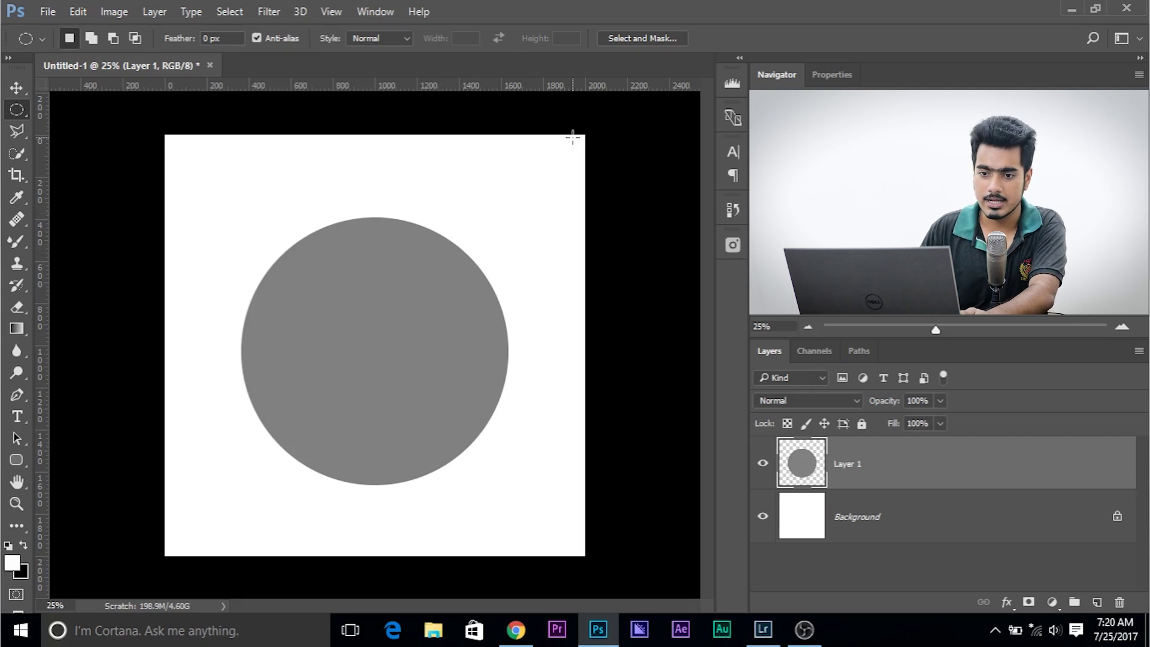
Step: Add Layer 2, resize the Brush Tool, and paint a black arrow in the upper right toward the circle
click(16, 250)
click(95, 244)
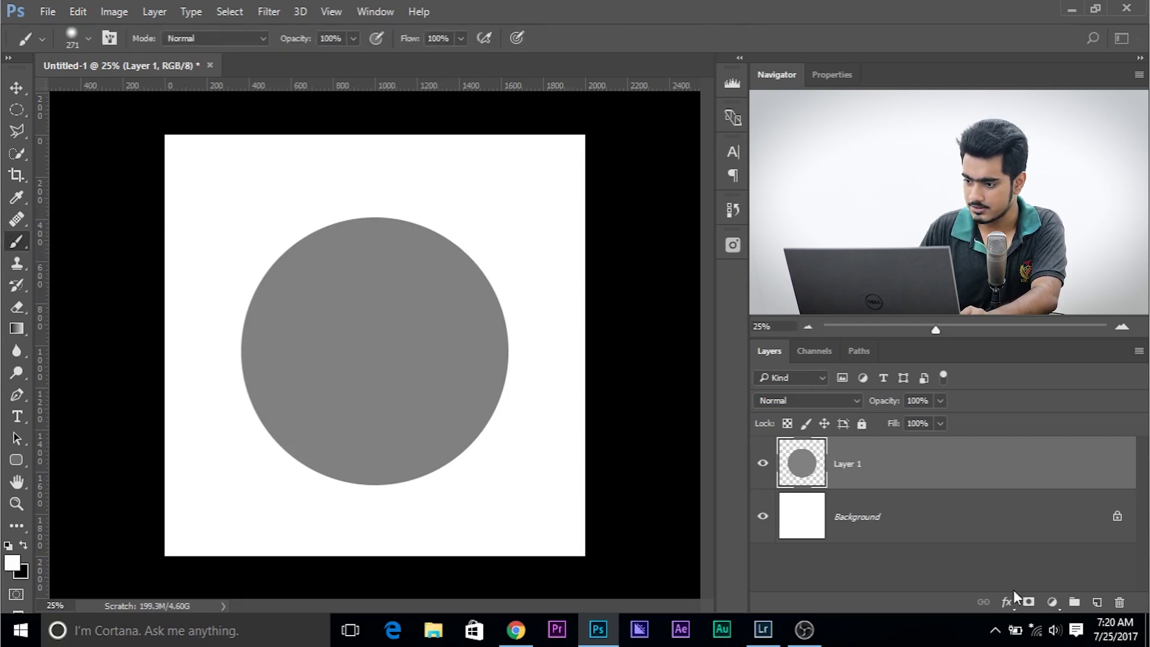
click(1096, 601)
drag(544, 287, 497, 300)
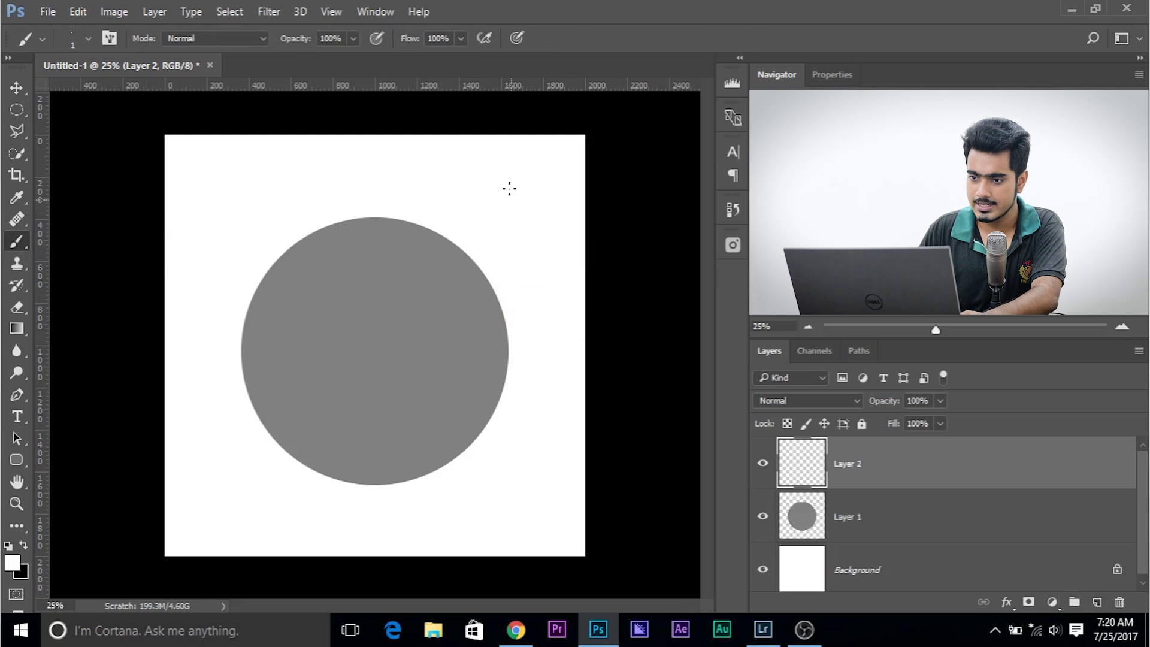
mouse_move(549, 174)
mouse_down()
mouse_move(519, 202)
mouse_move(513, 175)
mouse_move(540, 210)
mouse_up()
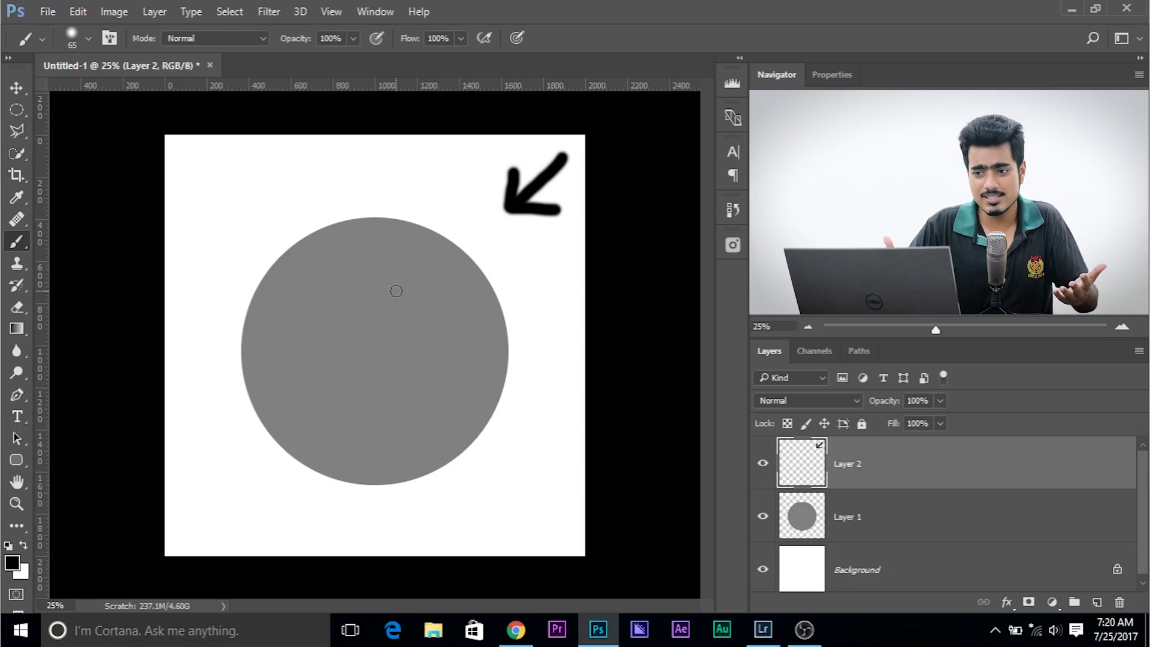
right_click(16, 246)
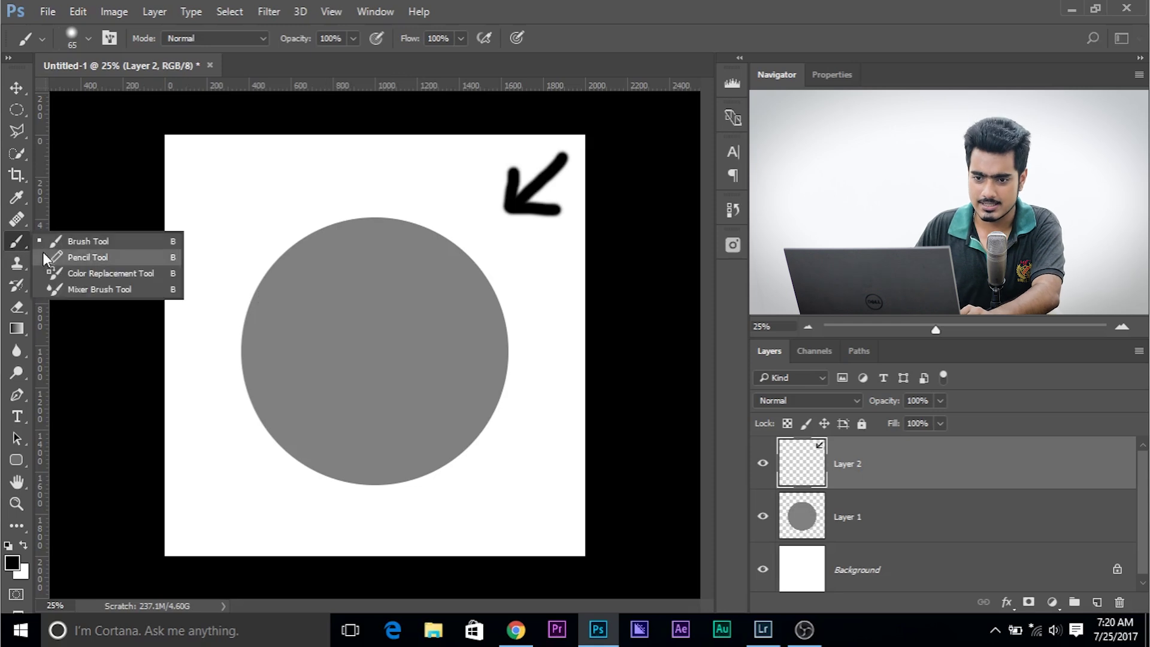
Step: Add Layer 3 above Layer 1, clip it to the gray circle, and set a large white brush
click(90, 246)
click(918, 511)
click(1098, 602)
mouse_move(375, 359)
mouse_down()
mouse_move(399, 359)
mouse_move(372, 95)
mouse_move(435, 43)
mouse_up()
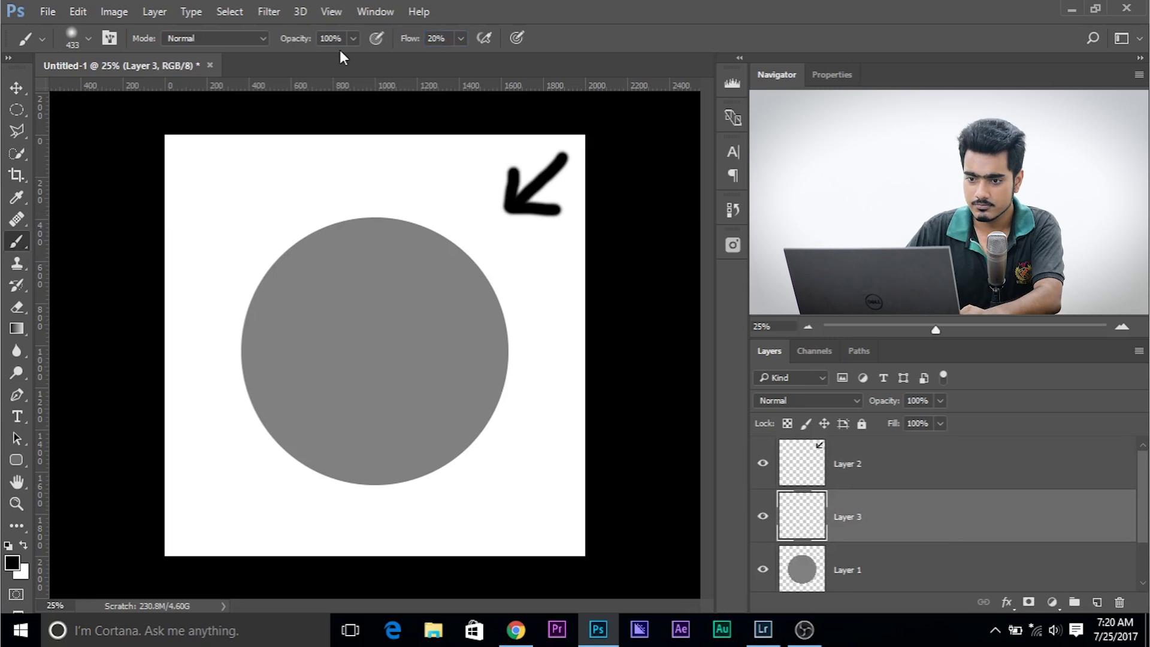
key(x)
drag(443, 353, 467, 352)
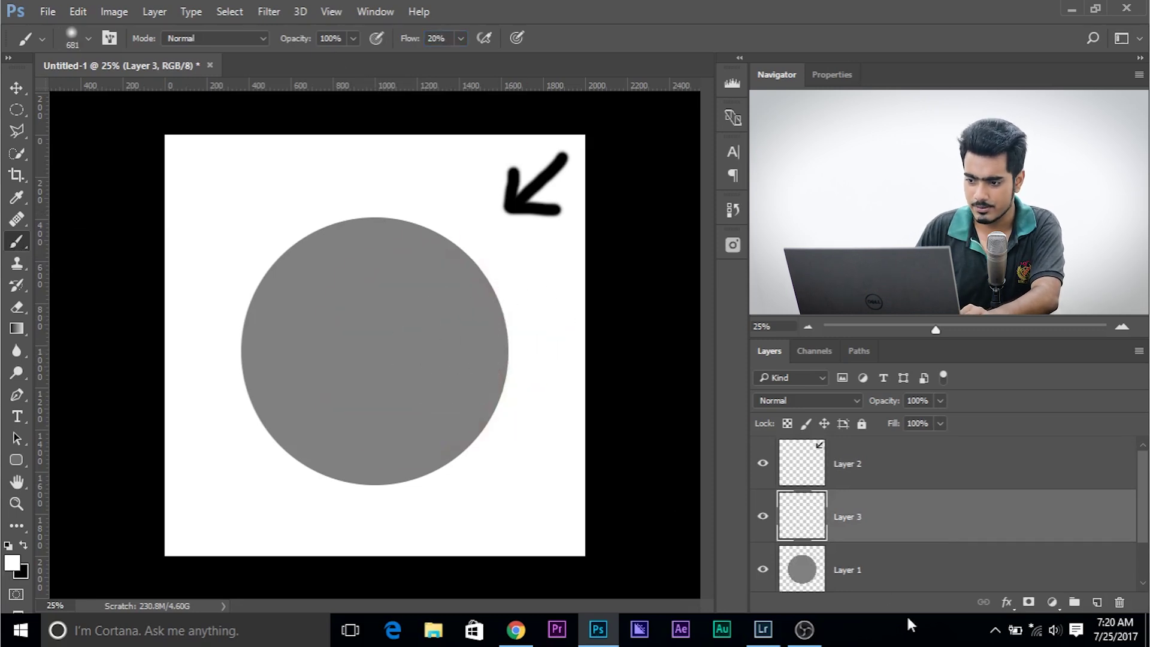
alt+click(822, 540)
Step: Paint a white upper-right highlight and black left-edge shading, then toggle Layer 3 to compare
mouse_move(501, 290)
mouse_down()
mouse_move(441, 288)
mouse_move(446, 321)
mouse_move(432, 299)
mouse_move(444, 300)
mouse_move(399, 329)
mouse_move(355, 320)
mouse_move(423, 292)
mouse_move(436, 303)
mouse_move(433, 292)
mouse_move(456, 326)
mouse_up()
key(x)
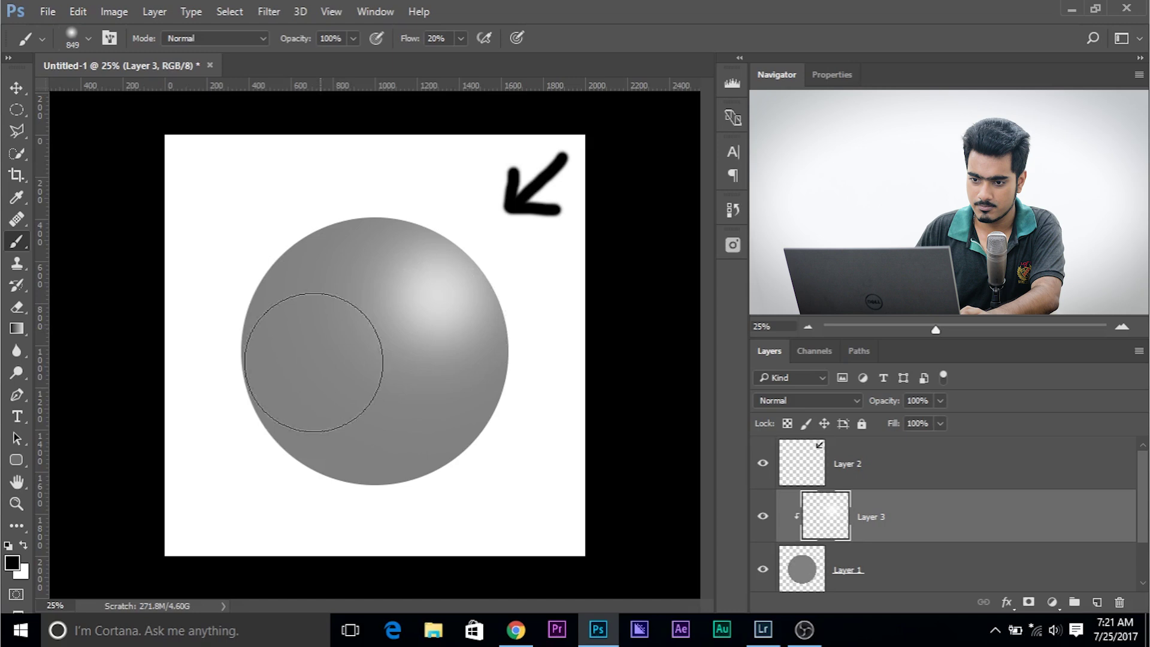
mouse_move(218, 236)
mouse_down()
mouse_move(200, 262)
mouse_move(284, 417)
mouse_move(353, 477)
mouse_move(444, 492)
mouse_up()
mouse_move(180, 313)
mouse_down()
mouse_move(171, 317)
mouse_move(238, 257)
mouse_move(226, 360)
mouse_move(301, 457)
mouse_move(343, 487)
mouse_move(449, 501)
mouse_up()
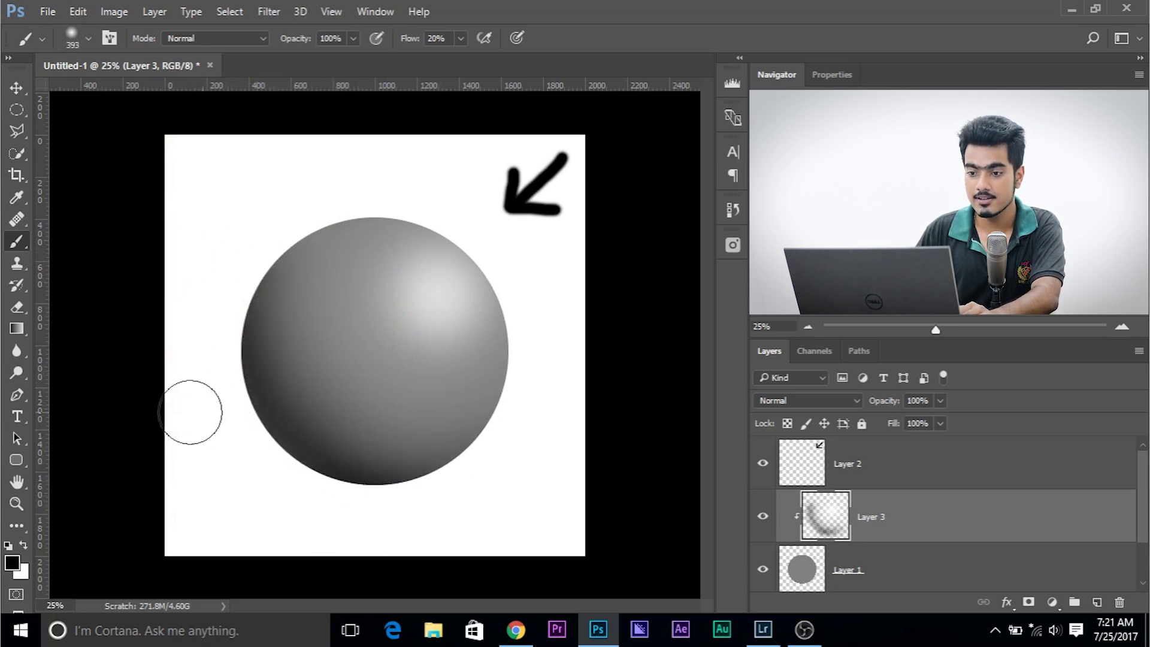
click(764, 519)
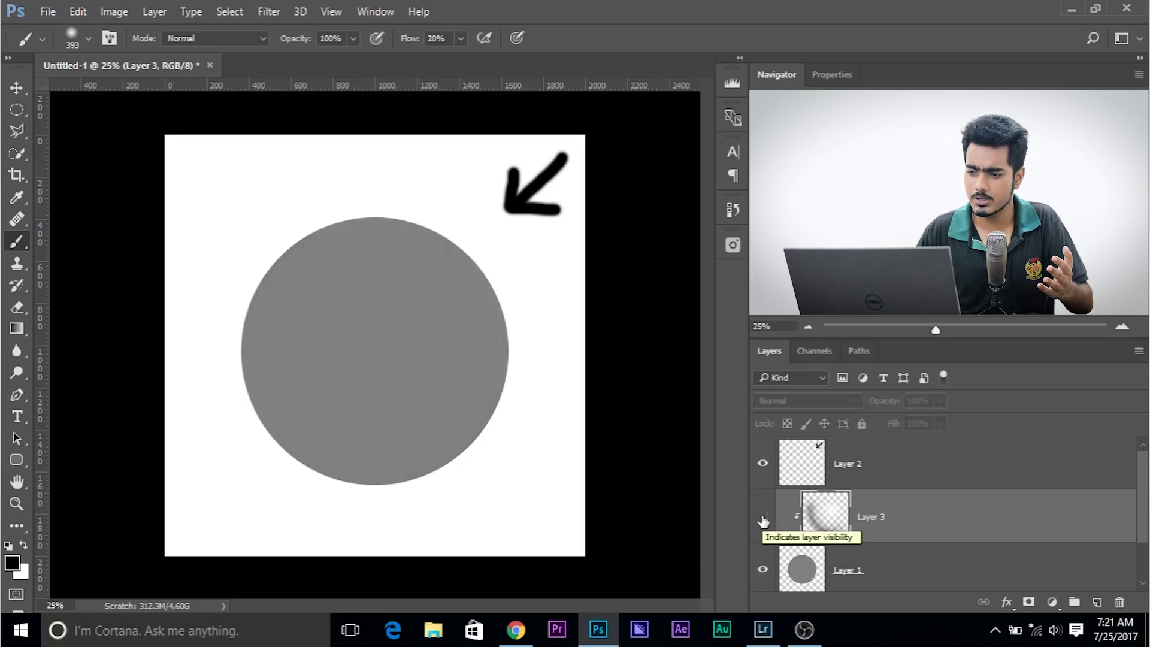
click(763, 519)
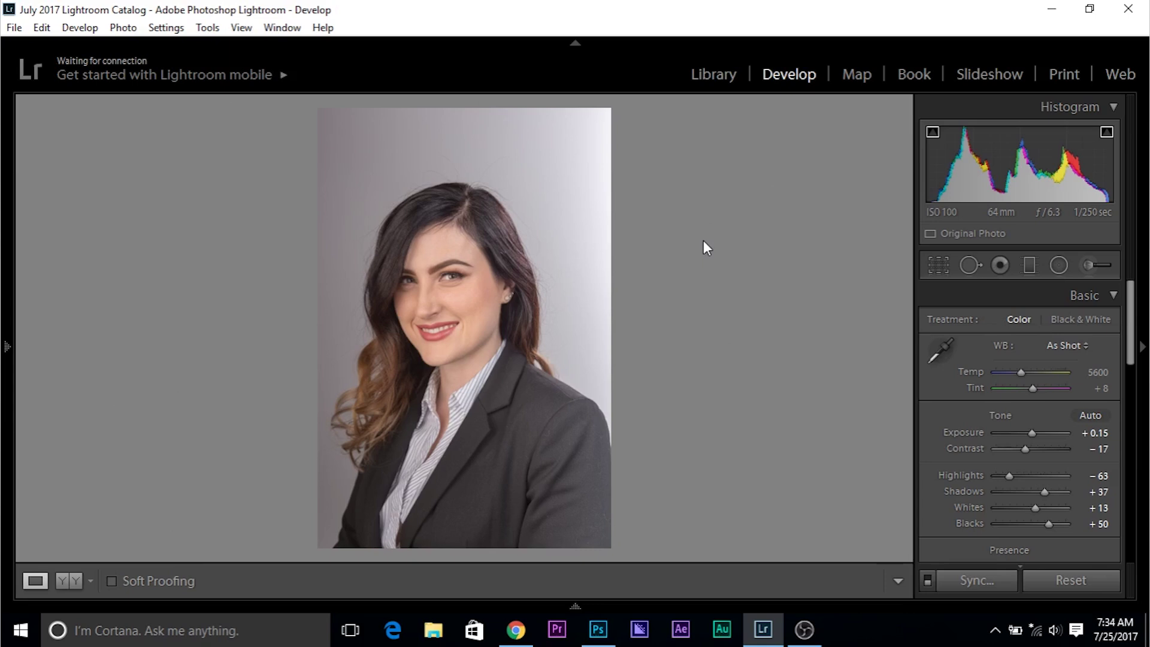
Step: Switch to the Adjustment Brush with K and choose the Burn (Darken) effect preset
key(k)
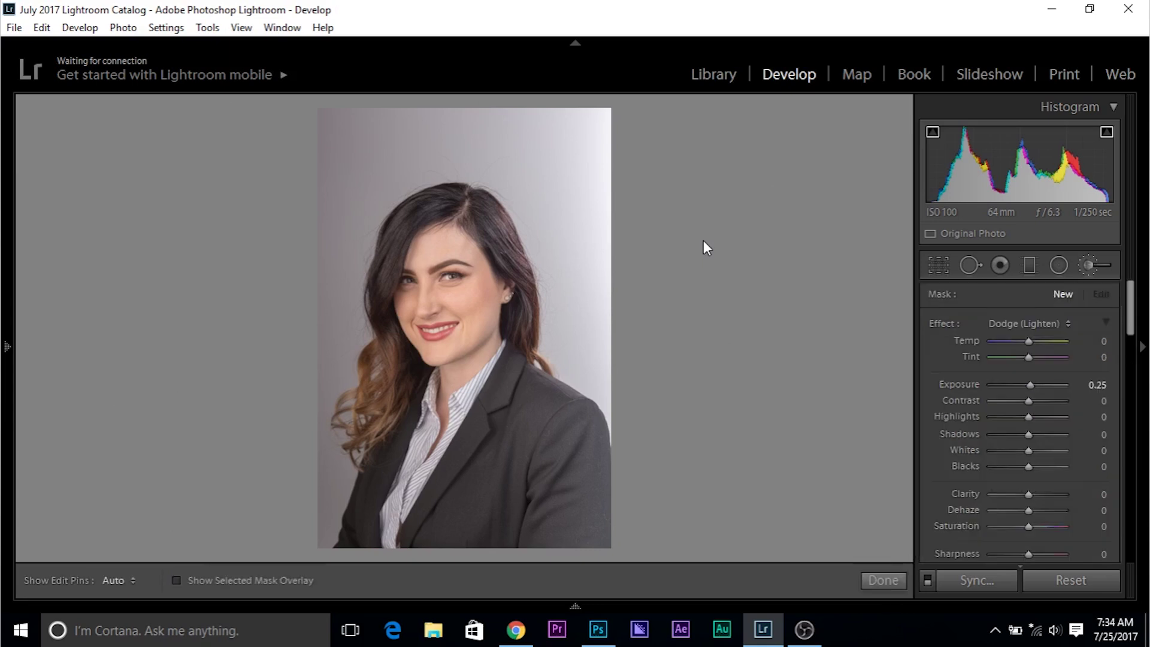
click(1040, 323)
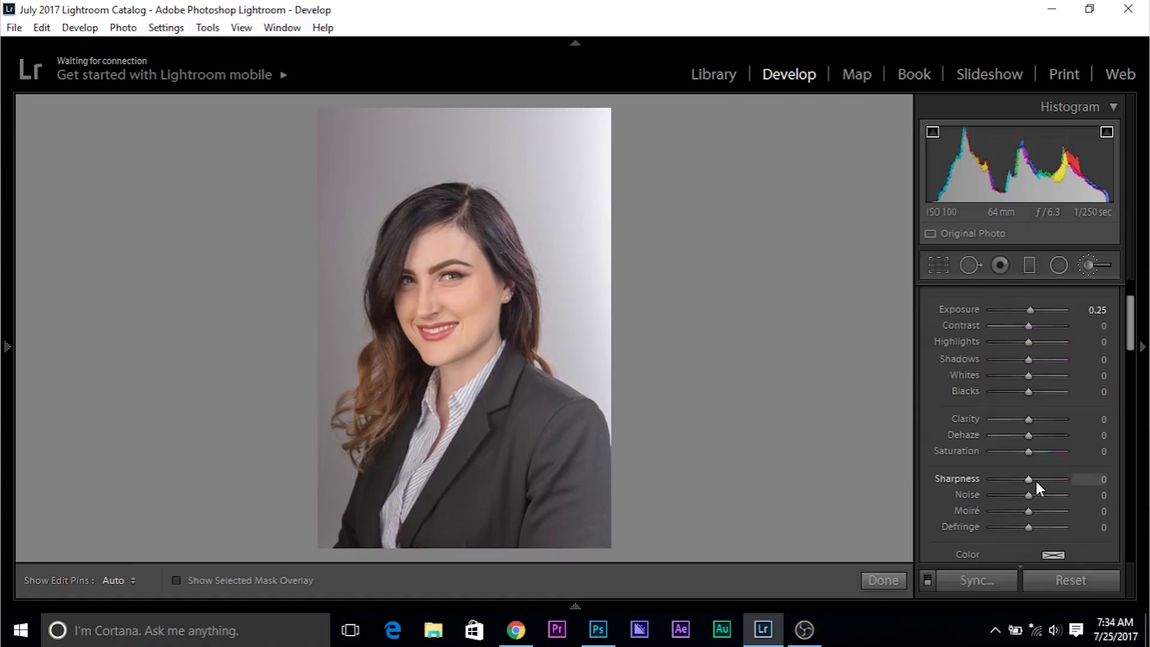
scroll(1038, 487, down, 3)
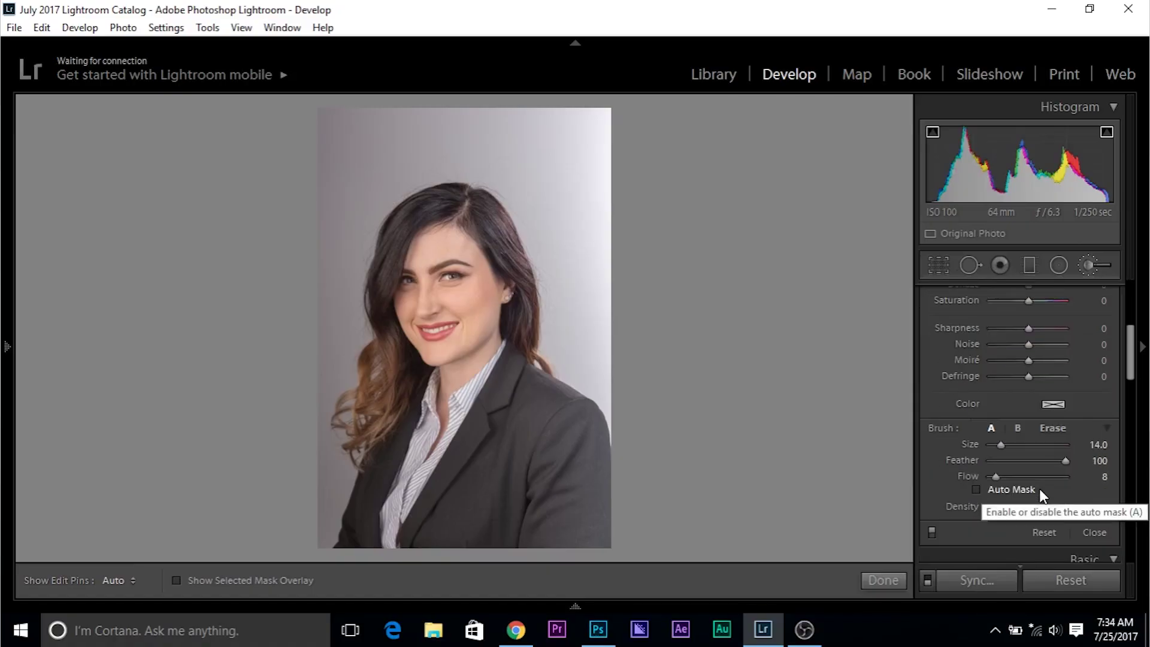
scroll(1040, 487, up, 3)
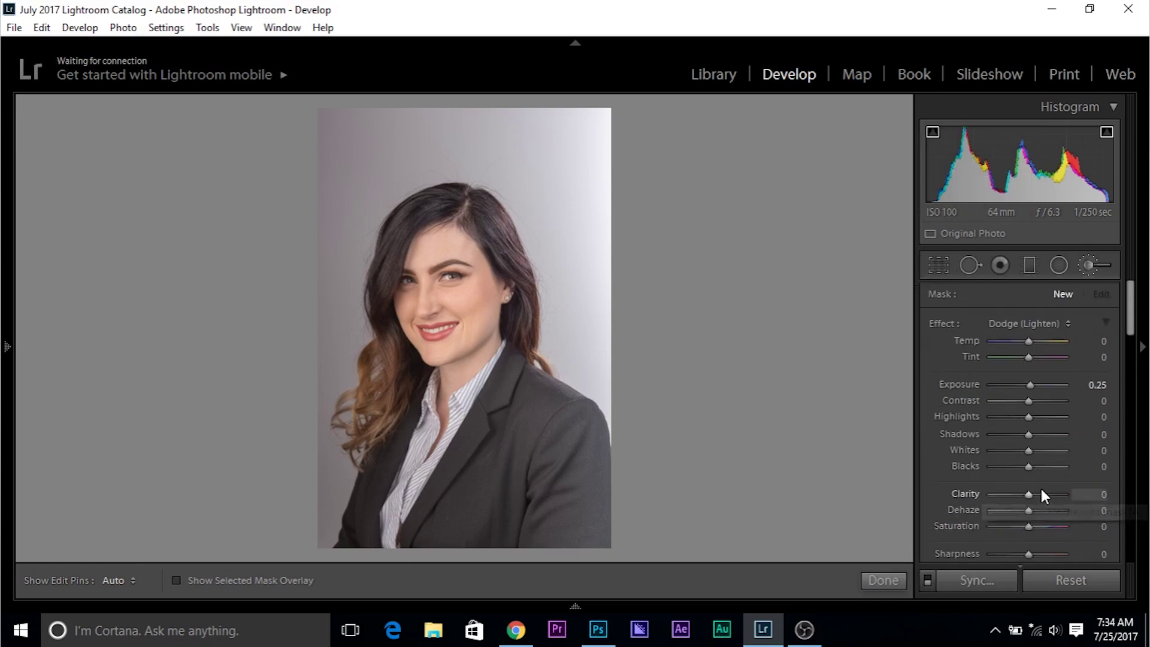
click(1031, 321)
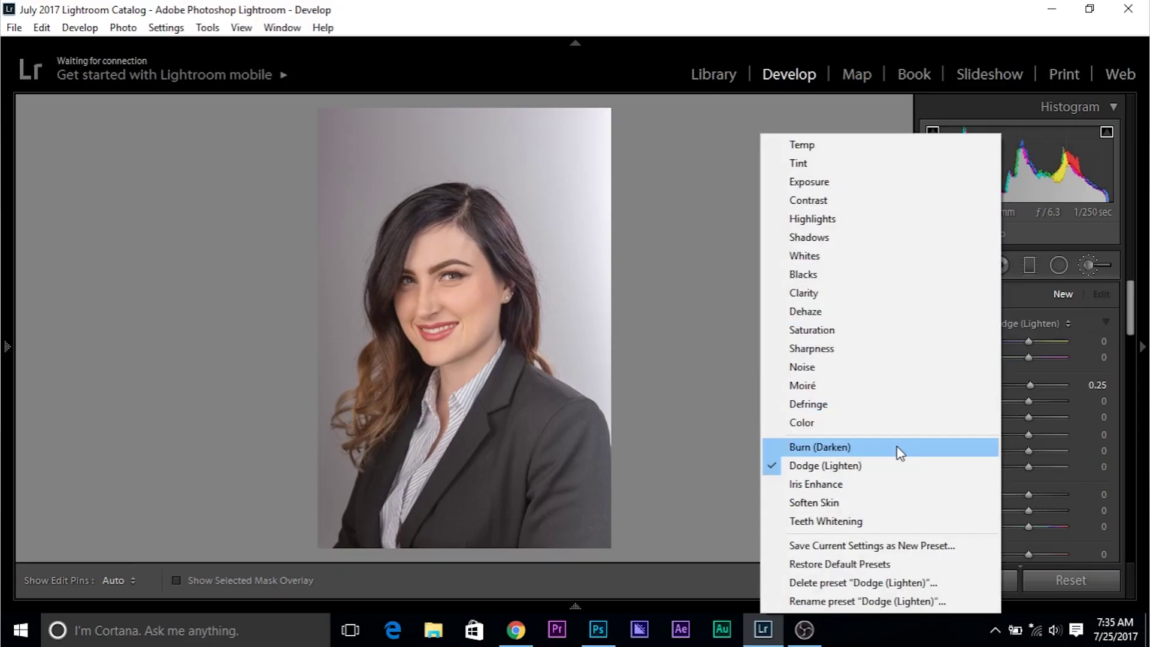
click(900, 454)
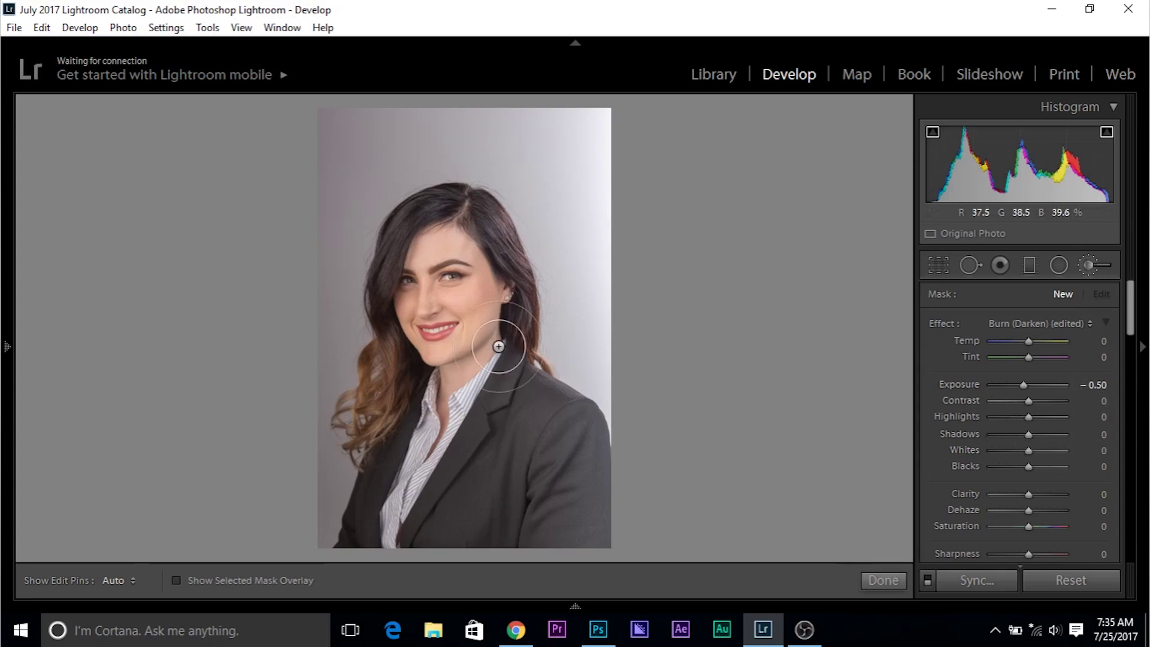
Step: Zoom the photo to 1:3 in the Navigator and raise the burn brush Flow to 17
key(ctrl)
mouse_move(7, 318)
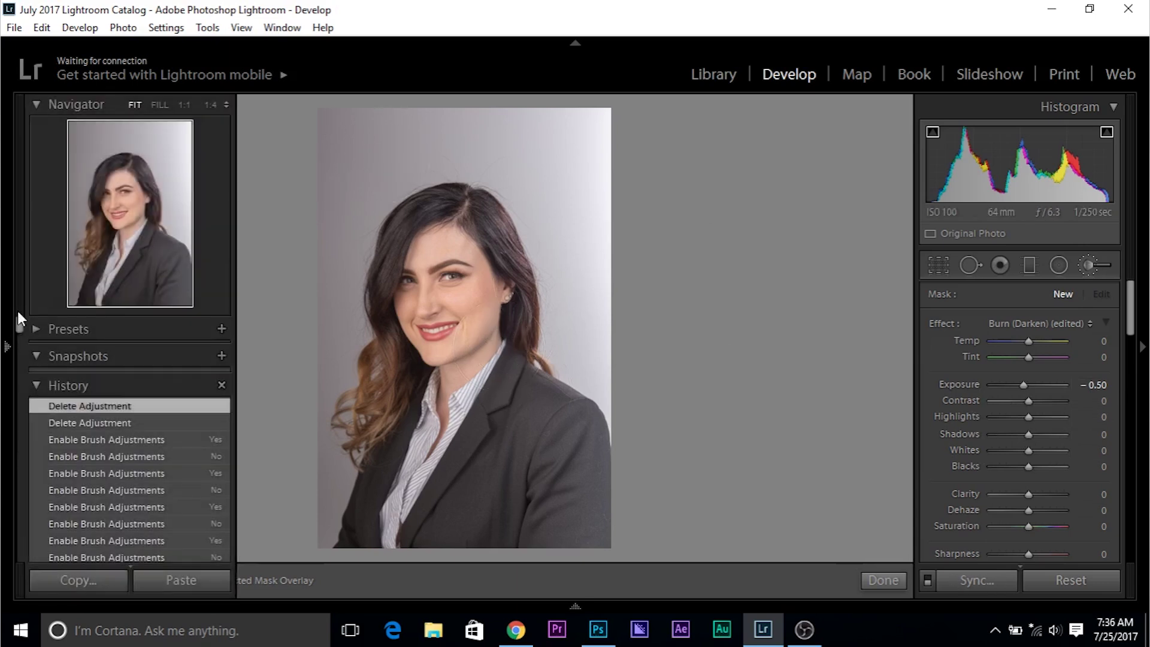
click(211, 106)
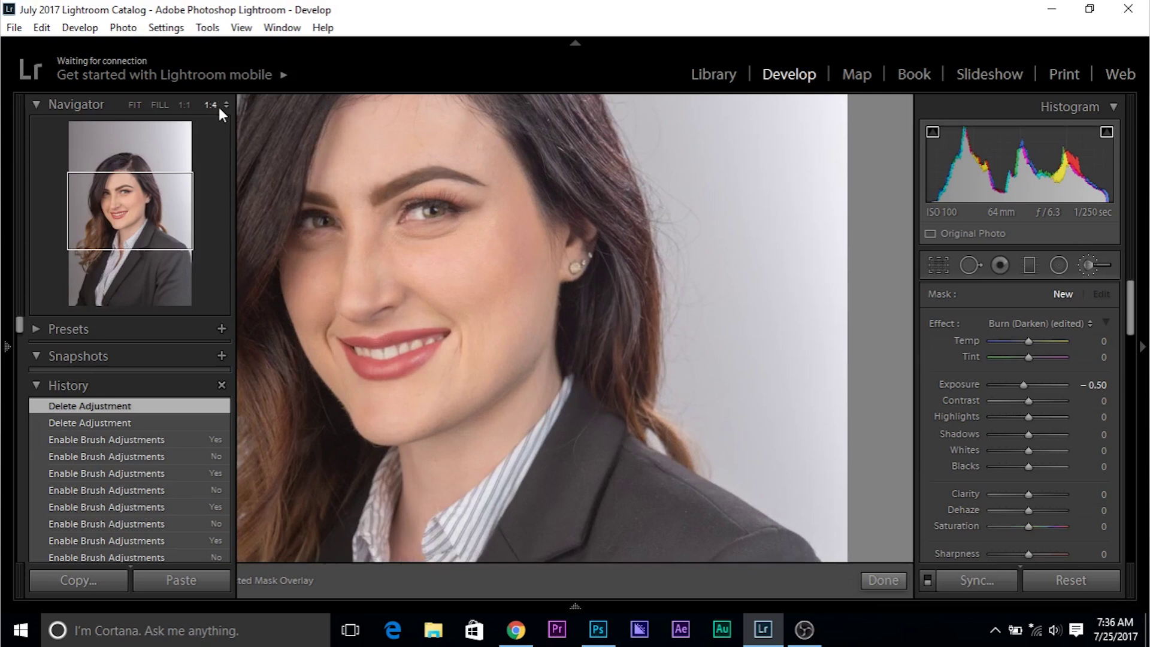
click(226, 105)
click(173, 180)
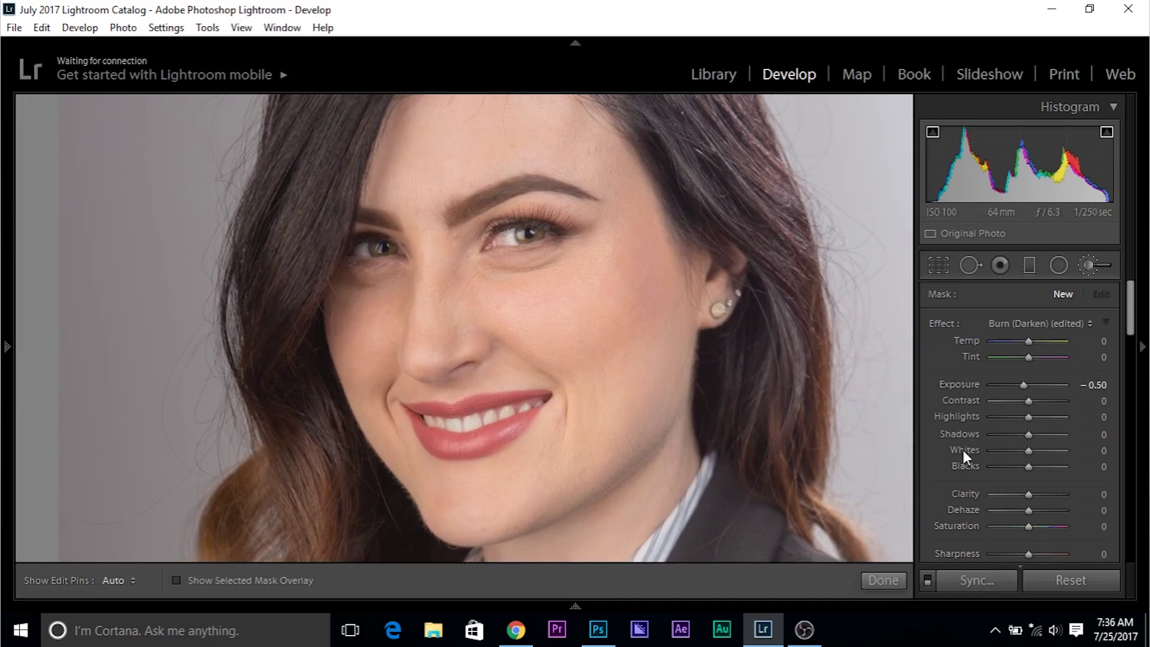
scroll(964, 452, down, 4)
drag(1001, 478, 1004, 477)
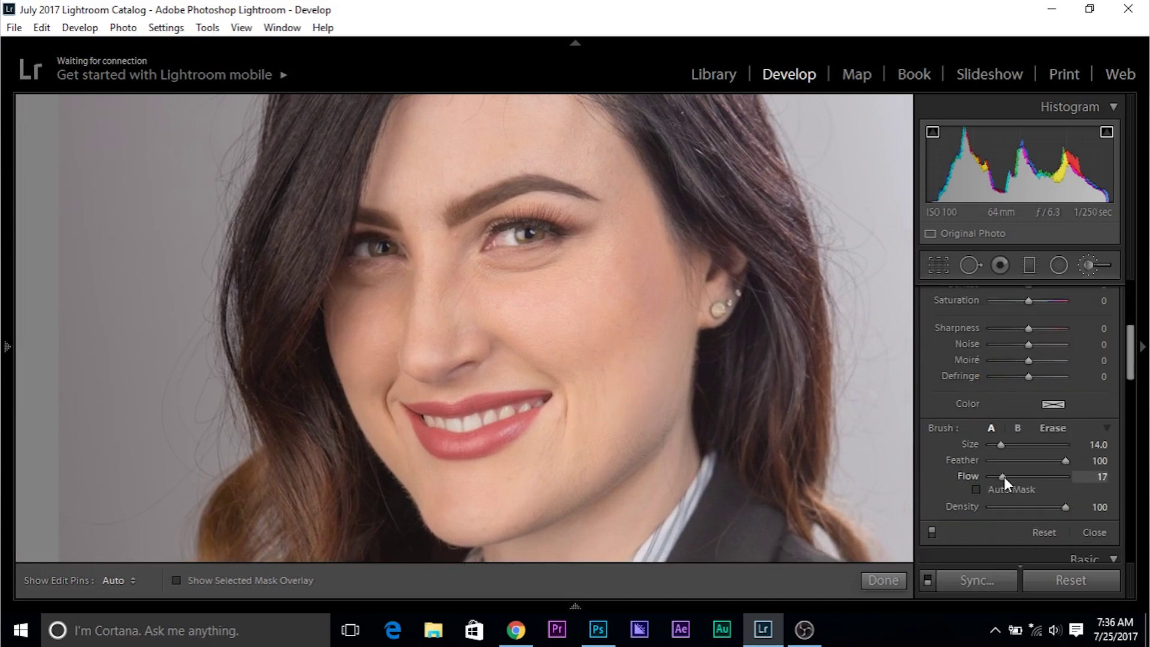
click(1106, 477)
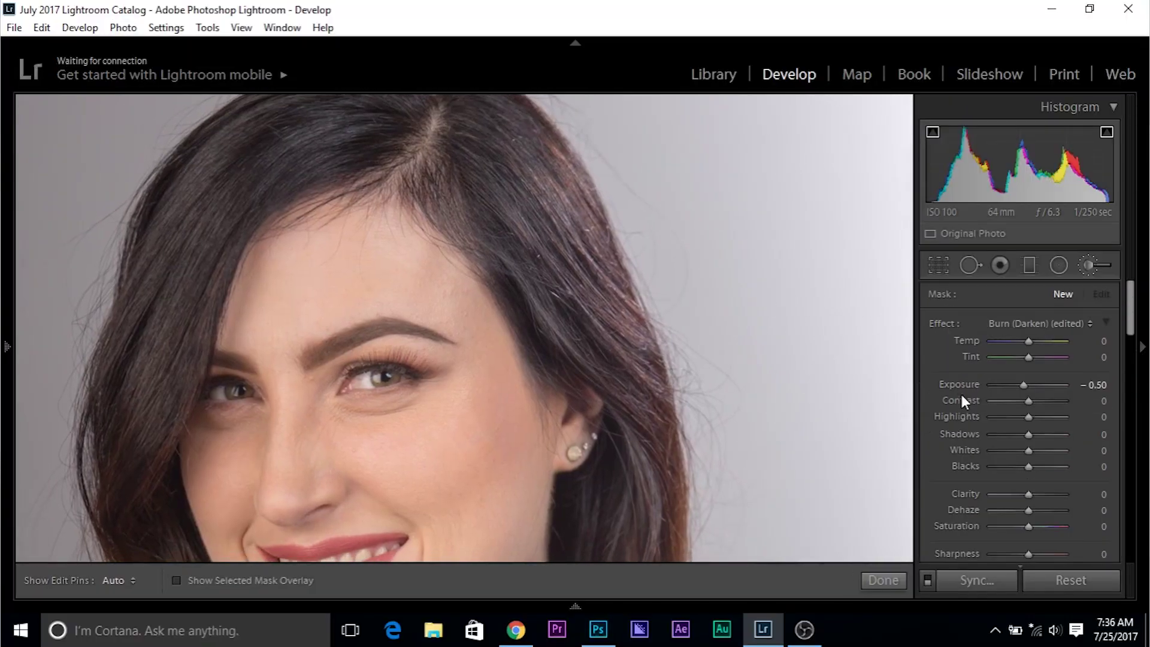
Step: Push burn exposure to -4.00, paint a test stroke on the cheek, and set Flow to 20
drag(1023, 385, 968, 383)
scroll(965, 459, down, 4)
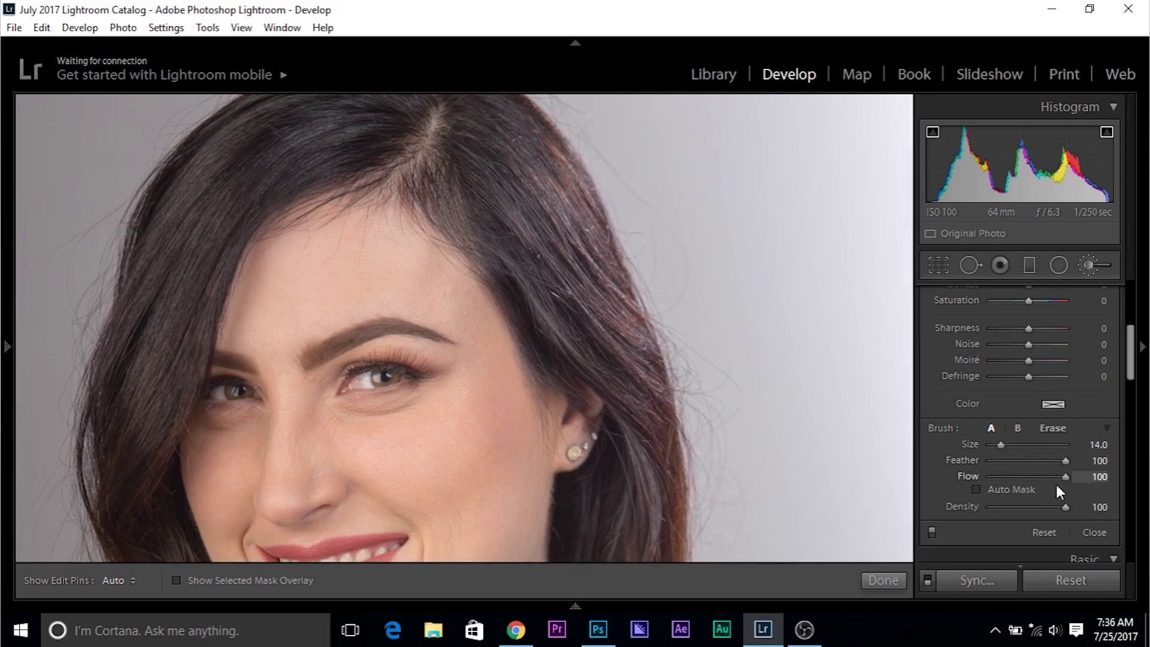
scroll(449, 443, down, 5)
drag(459, 422, 465, 460)
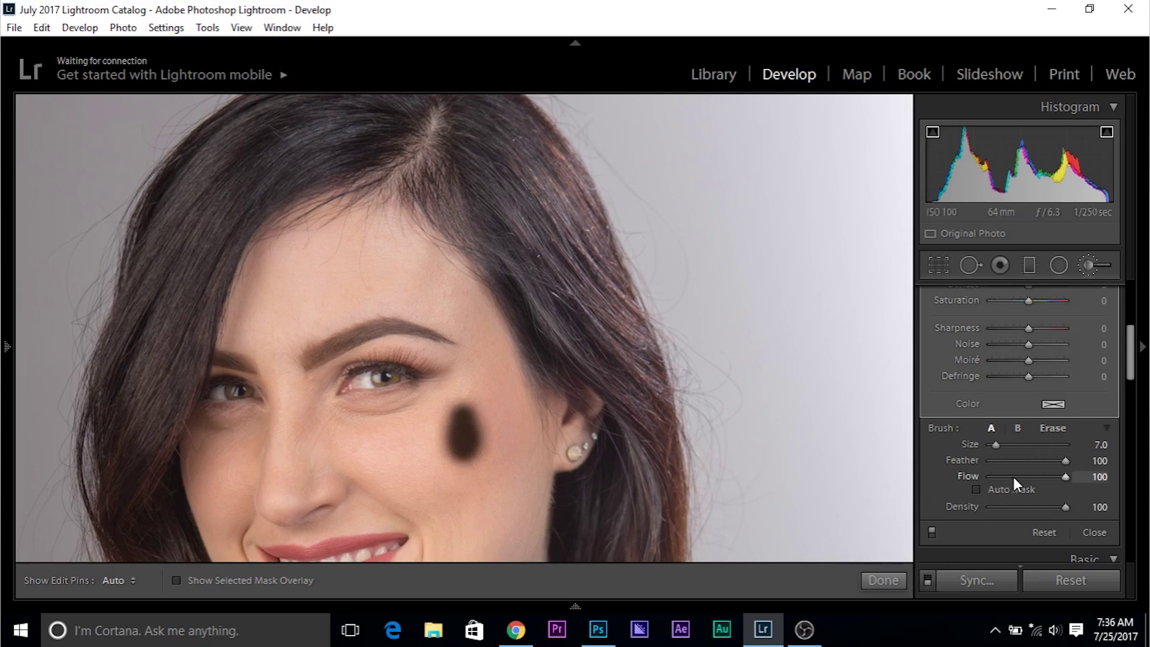
click(1090, 477)
text(20)
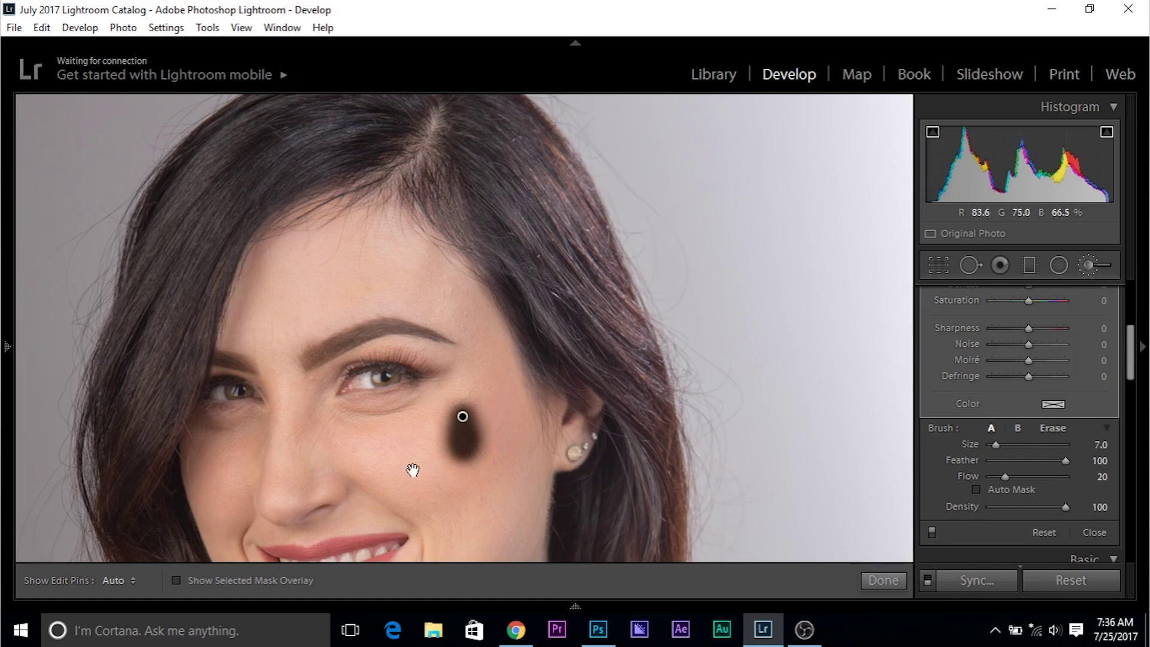
Step: Paint a darker burn stroke under the eye, then stronger cheek strokes at Flow 66
drag(419, 471, 448, 445)
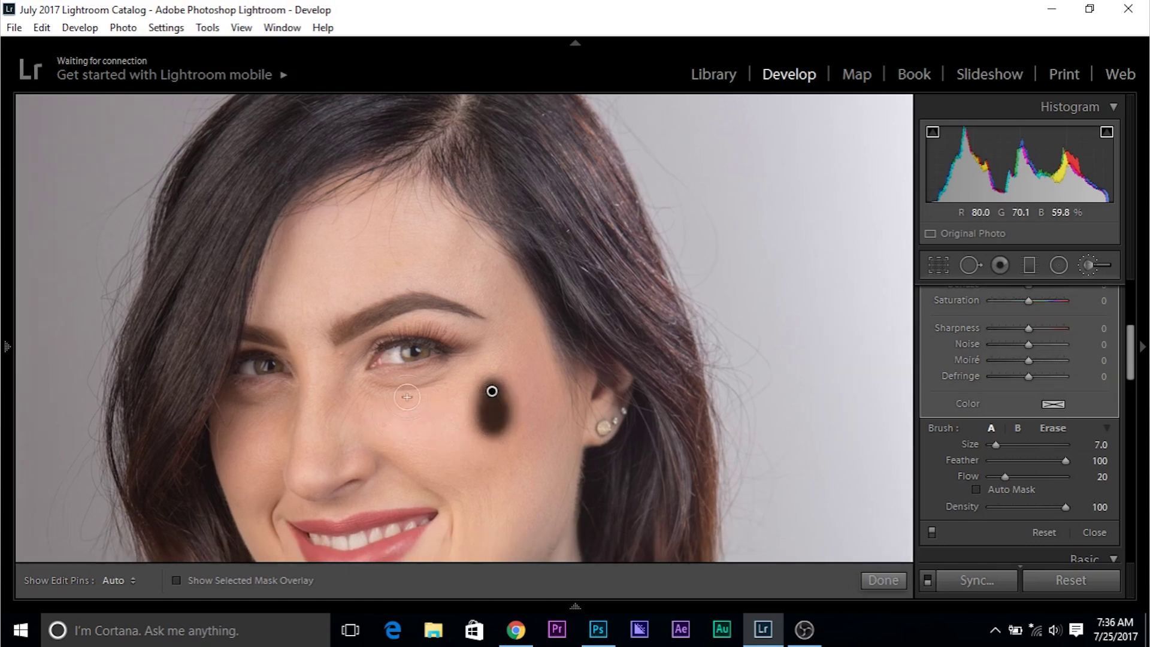
key(h)
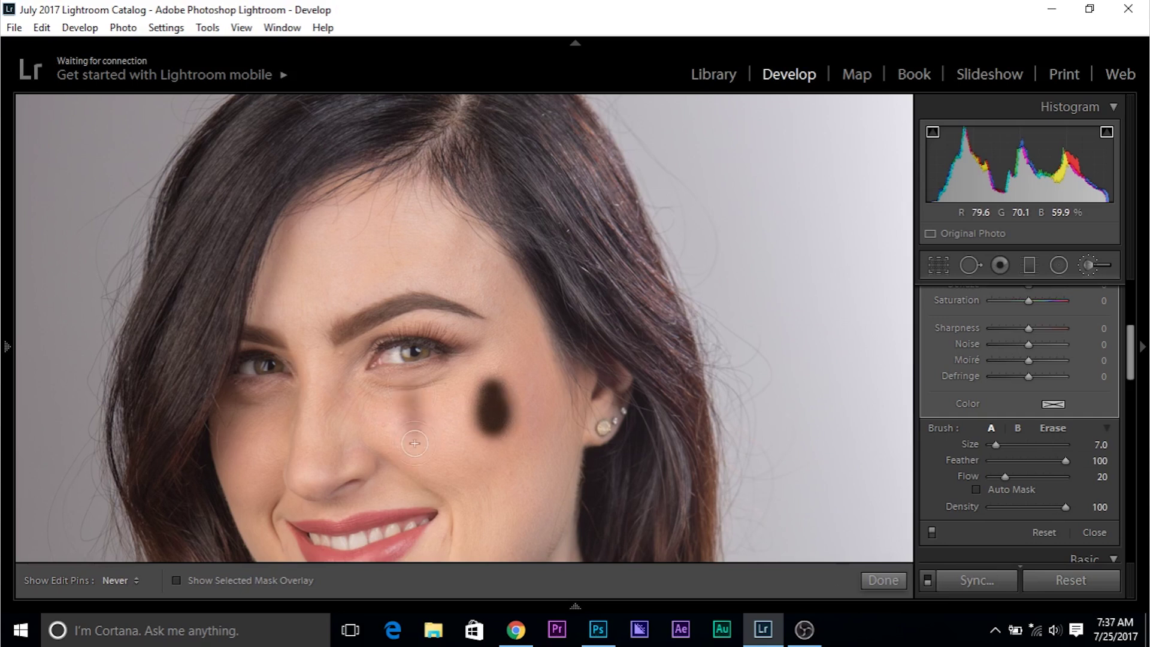
drag(421, 440, 415, 399)
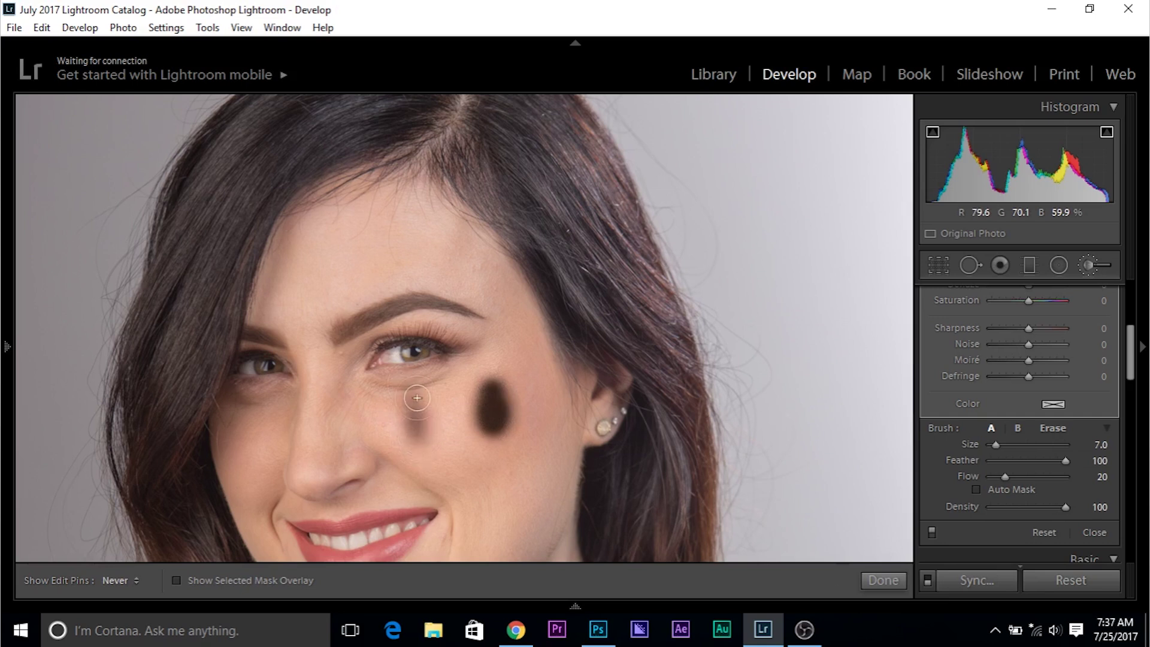
key(h)
click(1044, 476)
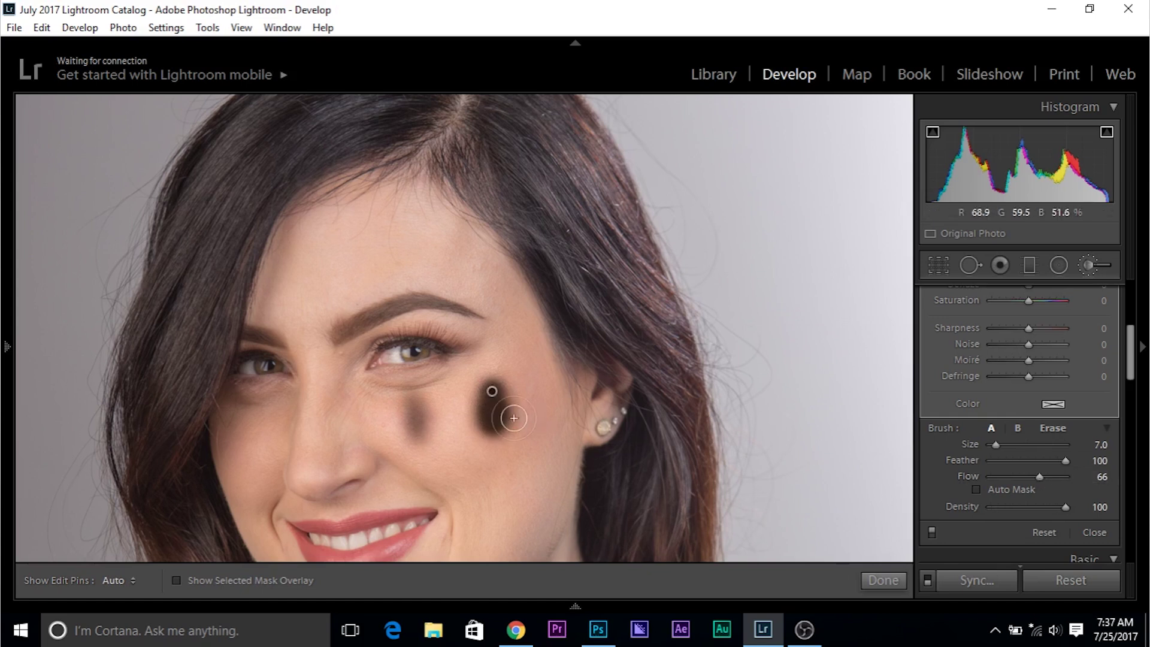
key(h)
click(530, 376)
mouse_move(544, 416)
mouse_down()
mouse_move(540, 380)
mouse_move(552, 428)
mouse_move(544, 378)
mouse_move(552, 413)
mouse_up()
key(h)
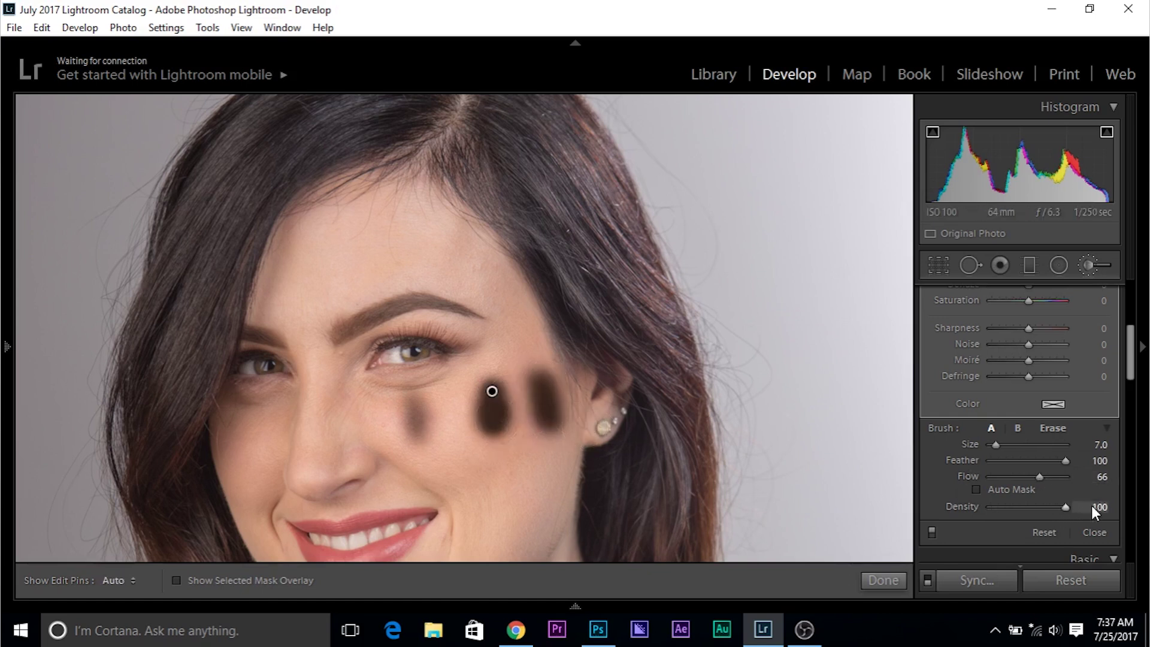
Step: Edit the Flow value and add more dark dabs on the cheek
click(1099, 479)
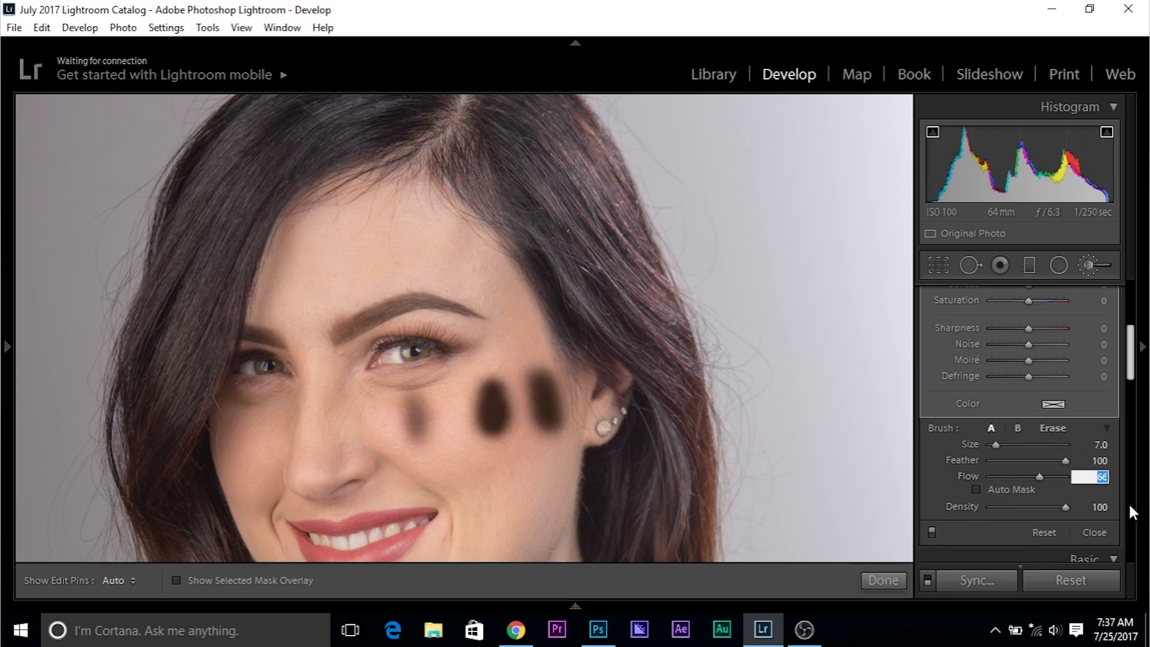
key(ctrl)
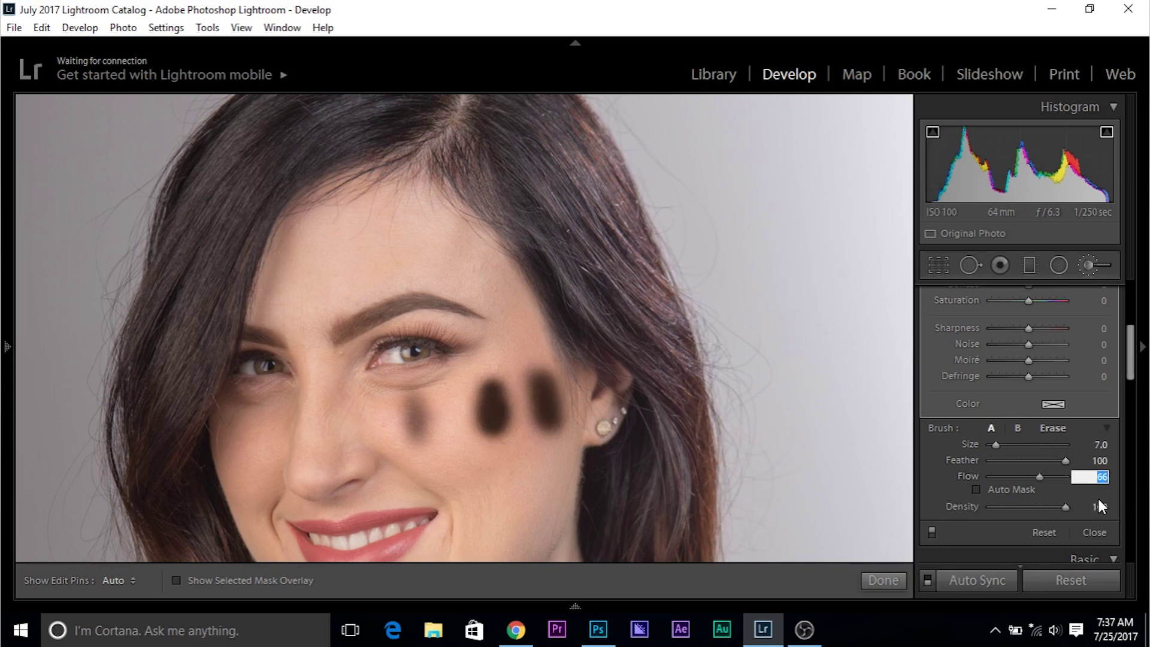
click(492, 421)
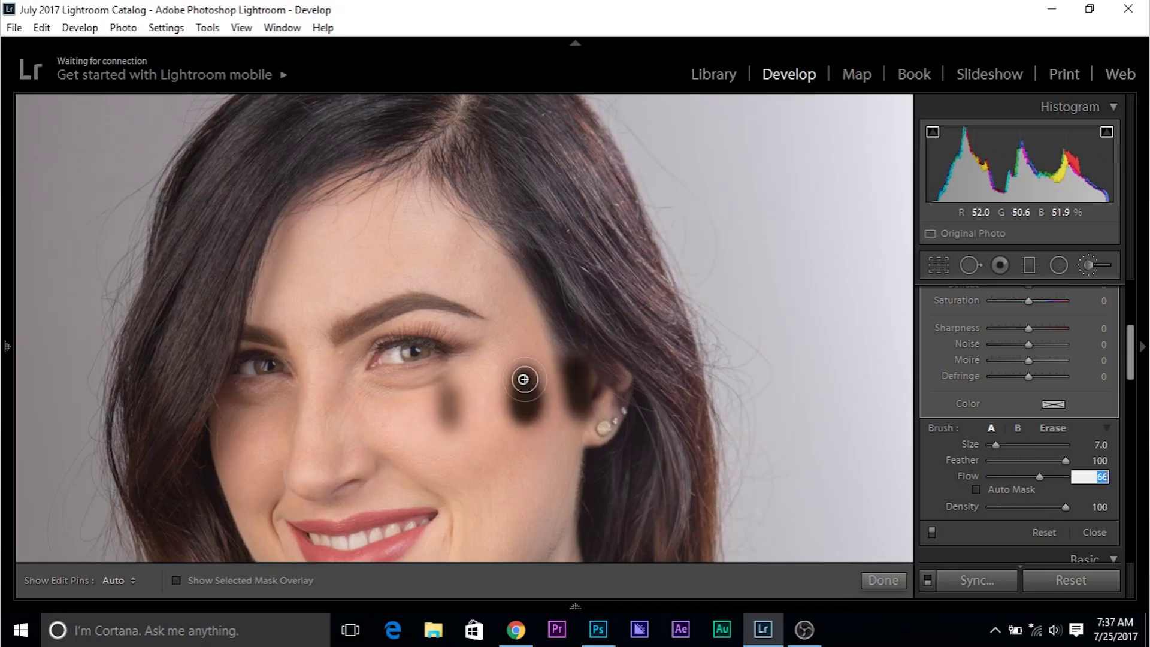
click(524, 379)
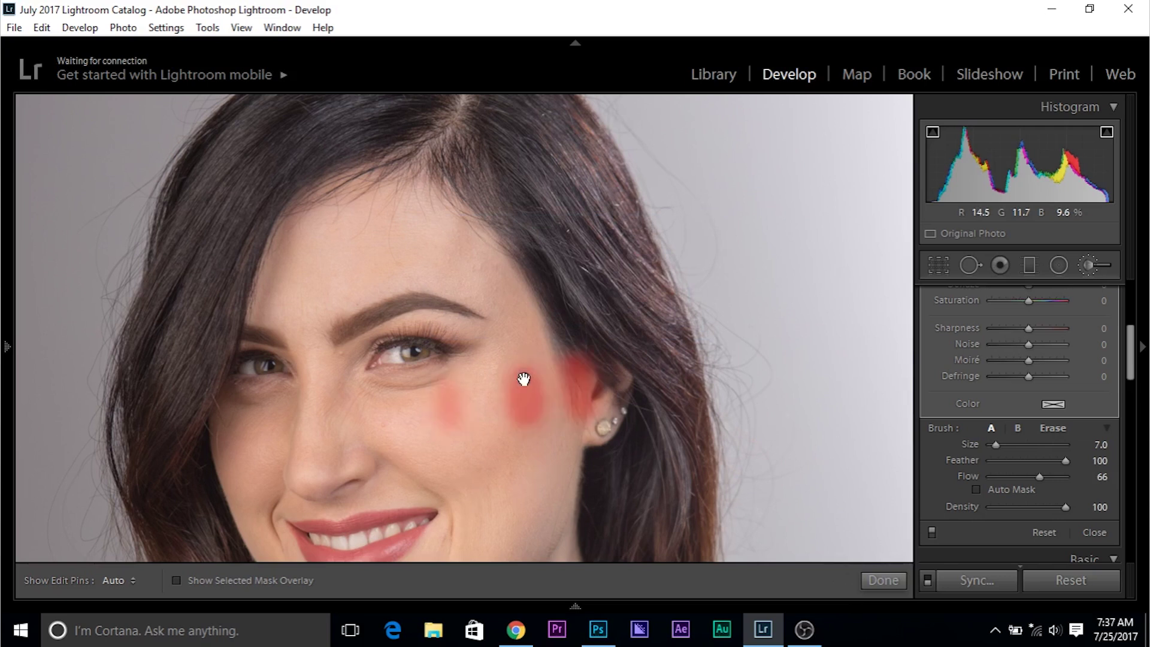
Step: Delete the test brush pin and set burn Exposure to -0.5 and Flow to 25
key(Delete)
scroll(1124, 369, up, 5)
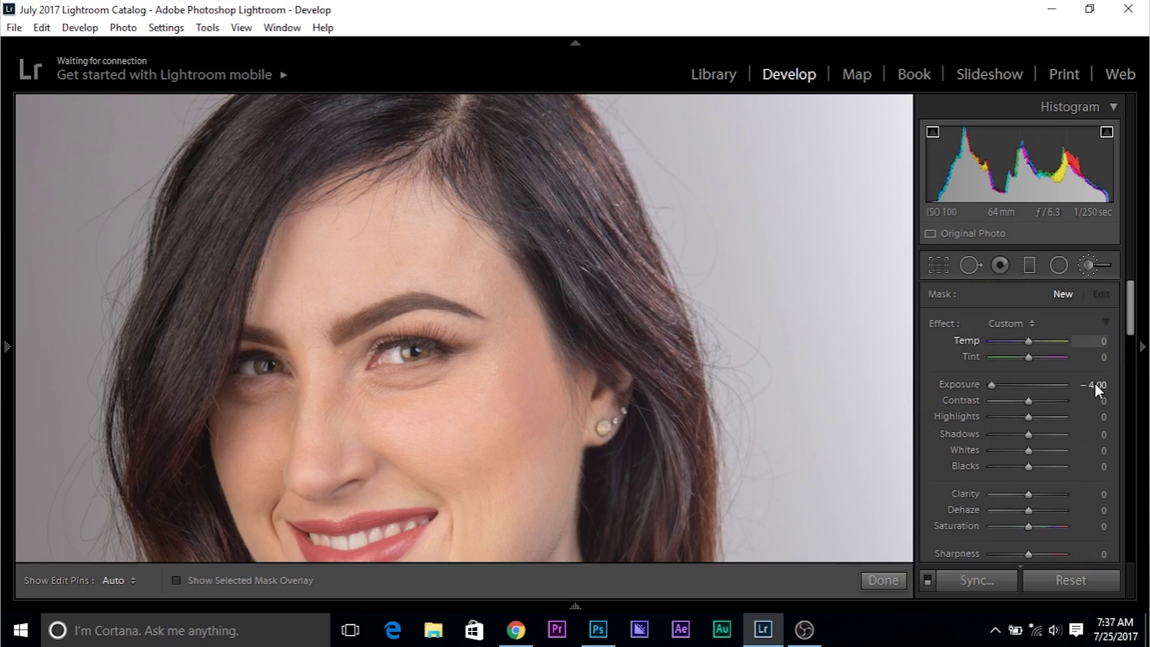
click(1094, 385)
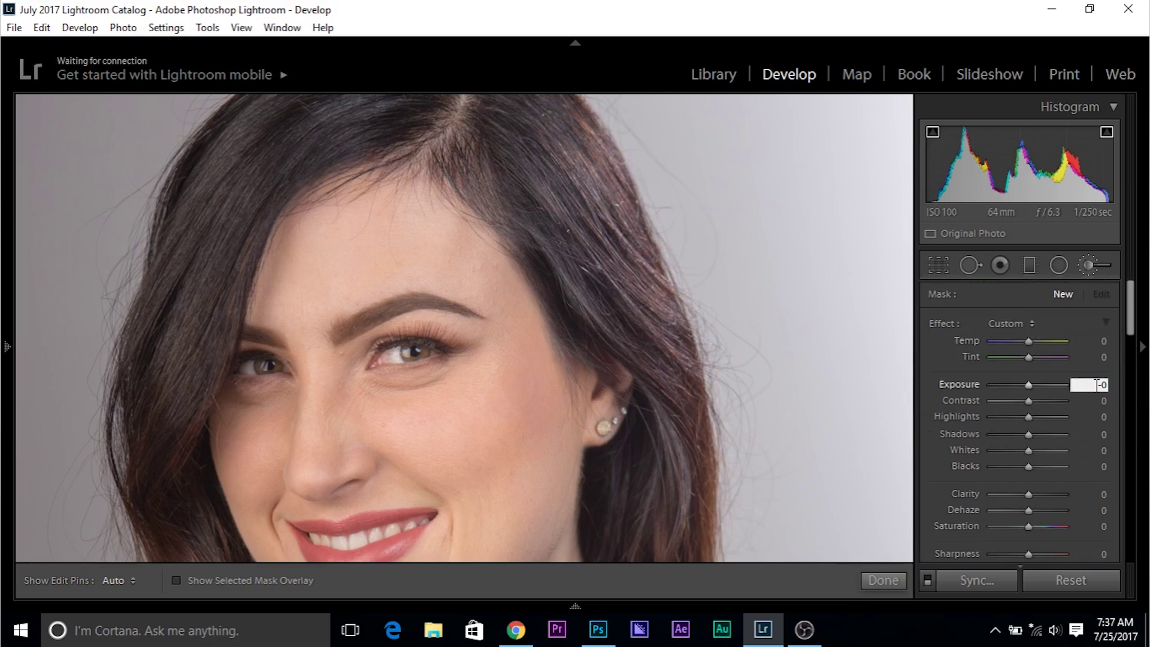
key(Return)
scroll(1094, 419, down, 5)
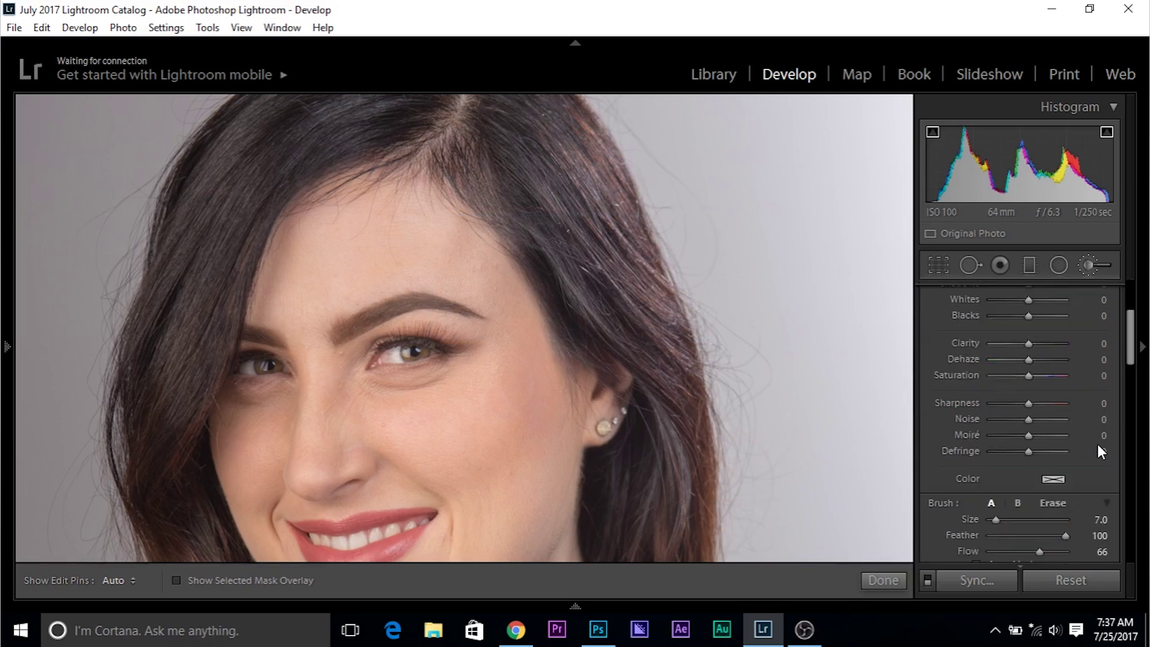
click(1102, 402)
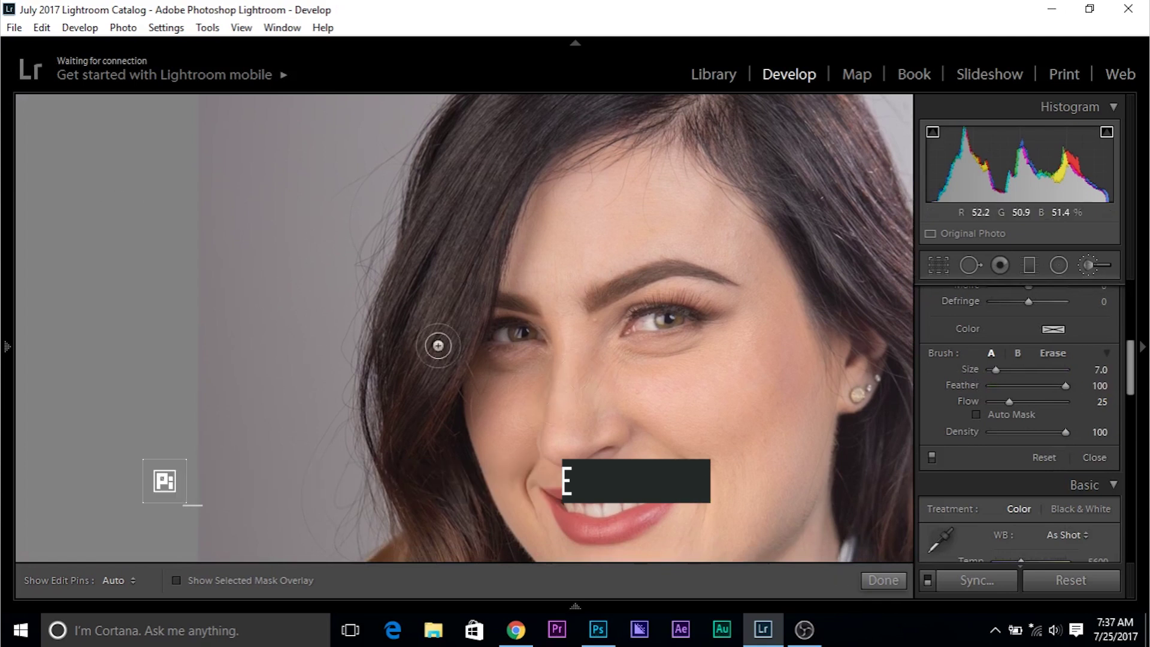
Step: Pan around the zoomed face, including the collar, and hide the edit pins
drag(681, 462, 619, 375)
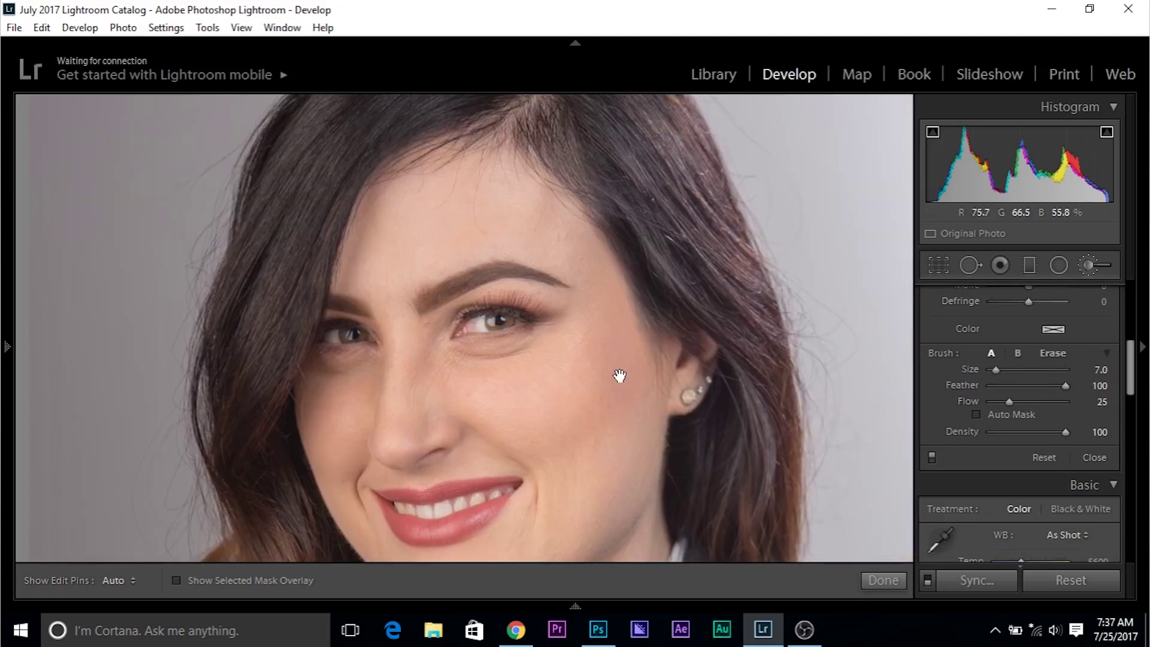
drag(627, 471, 638, 367)
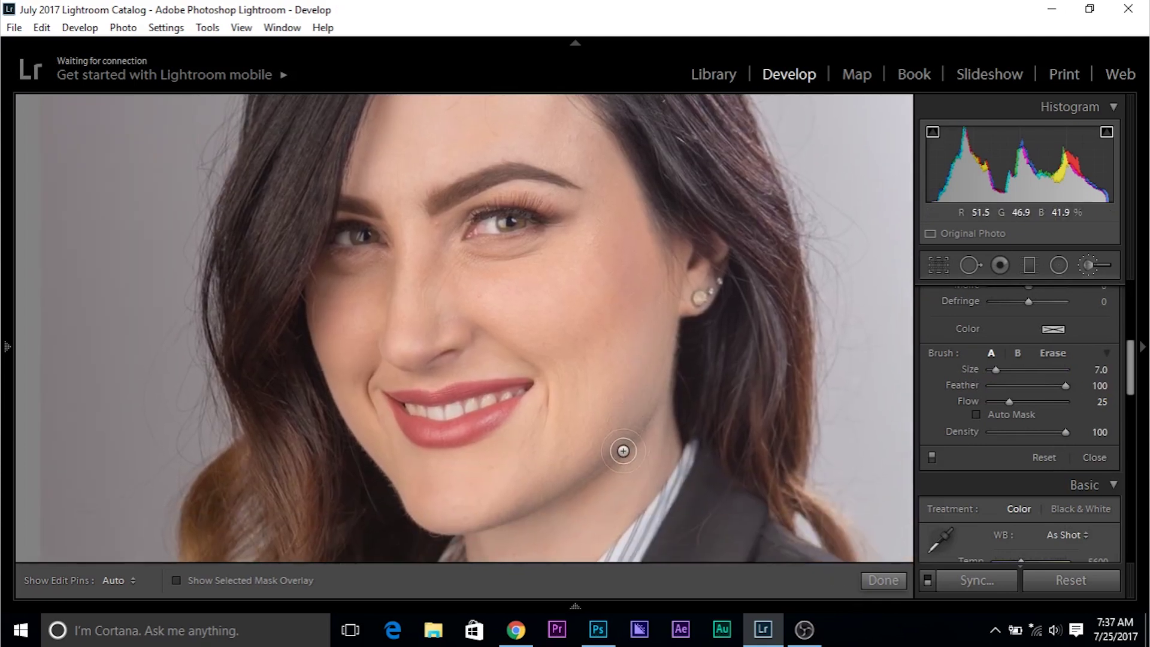
right_click(623, 450)
key(Escape)
drag(611, 397, 578, 460)
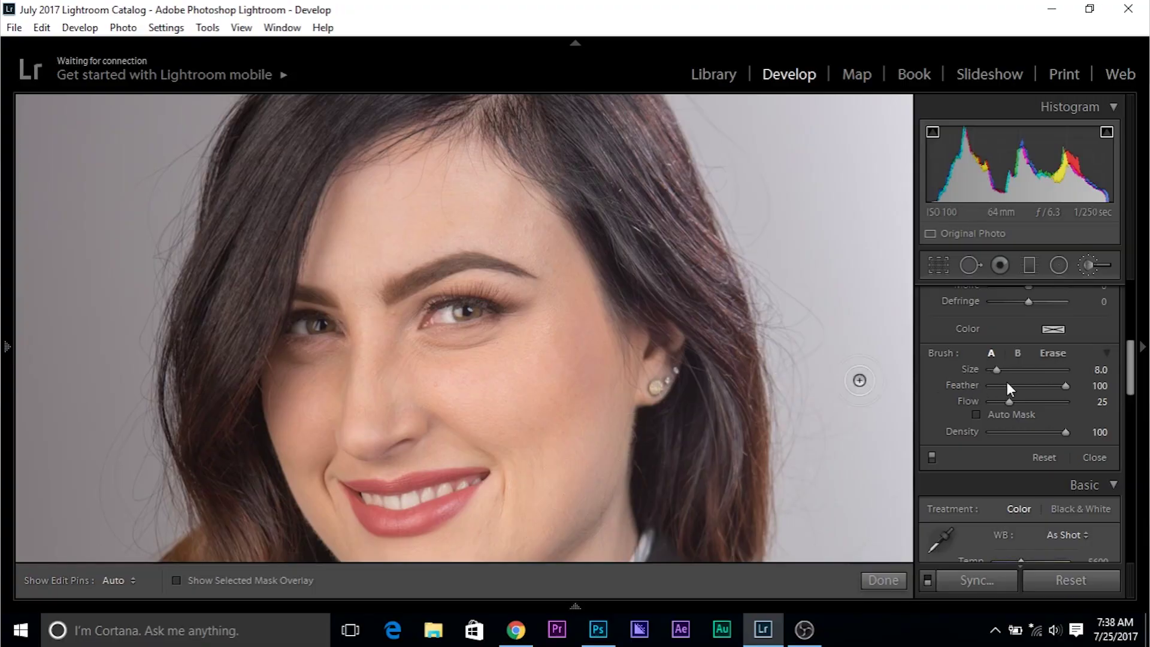
drag(249, 372, 206, 244)
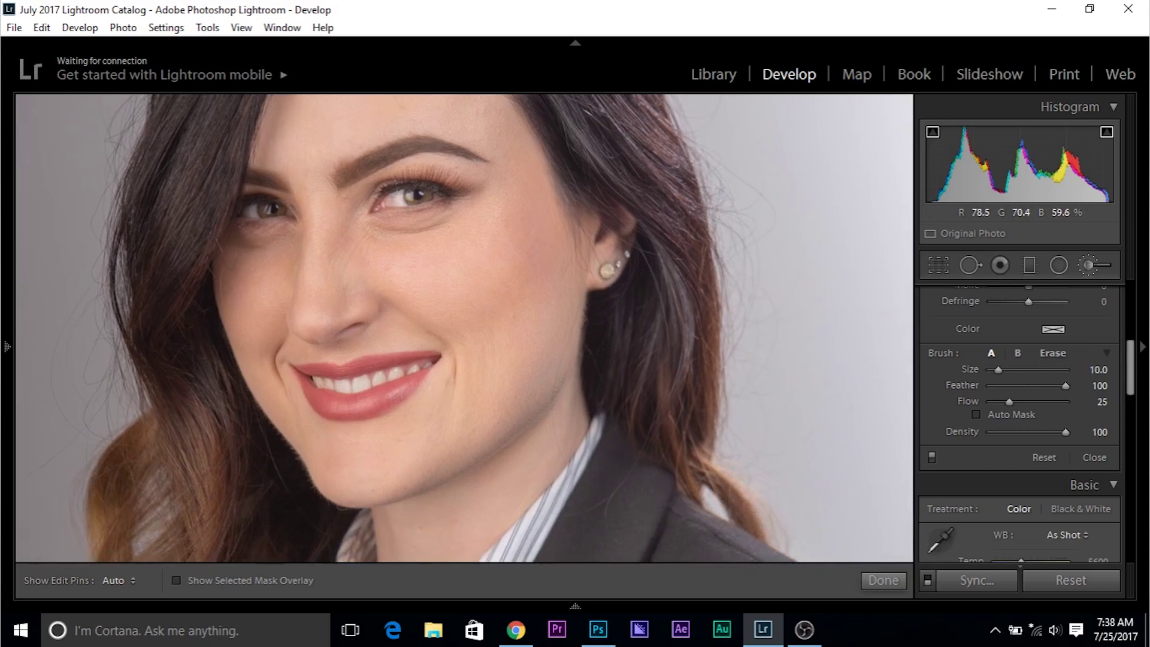
scroll(505, 404, up, 3)
scroll(526, 402, down, 2)
key(h)
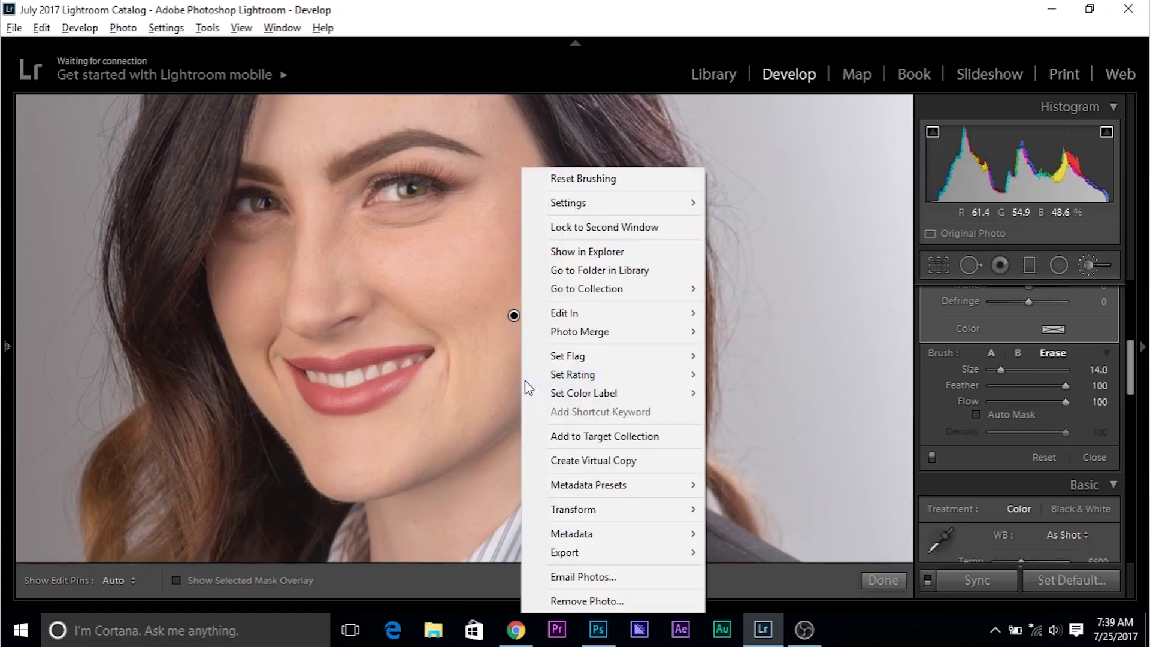
Step: Leave erase mode and burn along the jaw, resizing the brush between 4 and 11
click(479, 389)
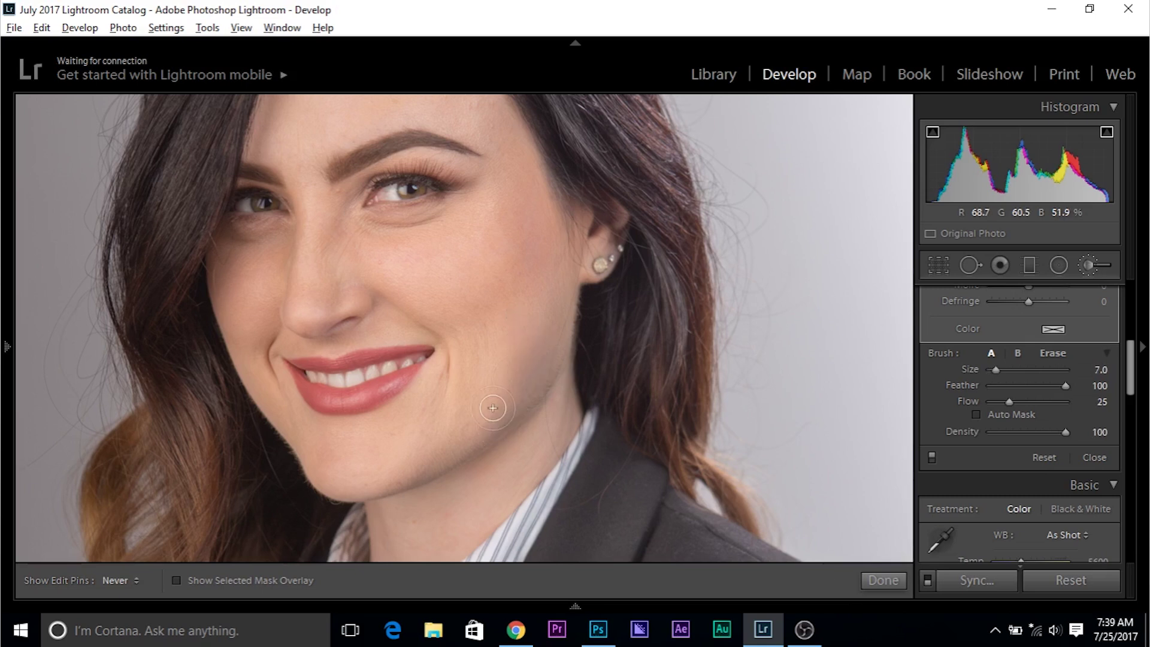
scroll(455, 457, up, 3)
key(bracketright)
key(bracketright)
key(bracketright)
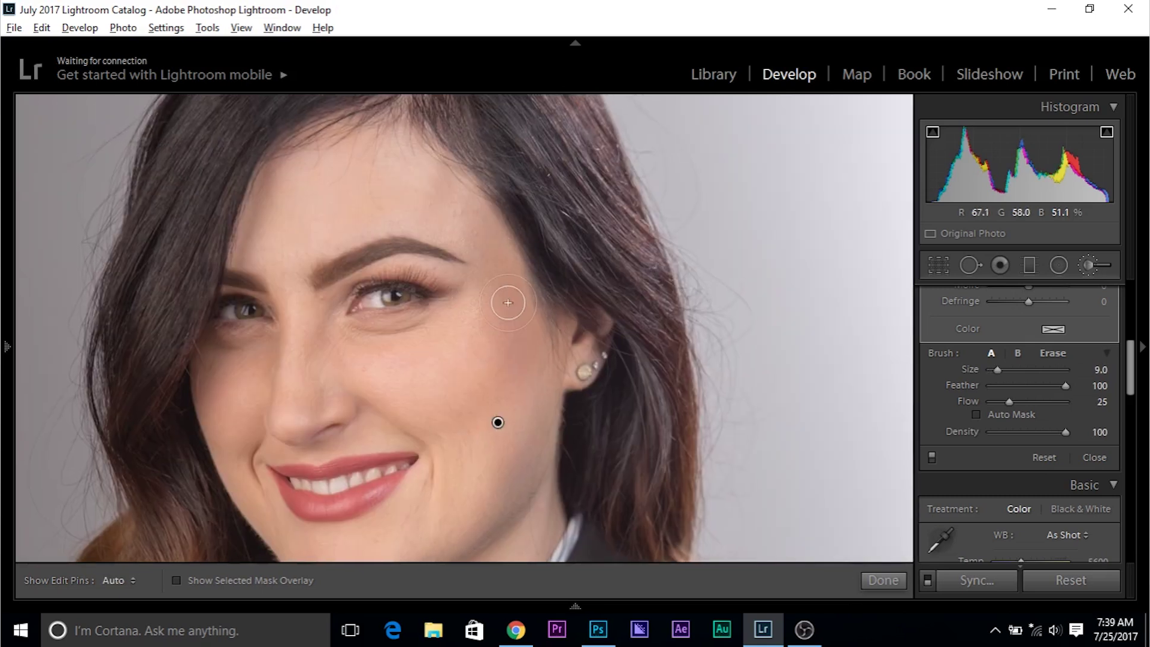
scroll(548, 359, up, 3)
scroll(511, 223, down, 5)
key(bracketleft)
key(bracketleft)
key(bracketleft)
key(bracketleft)
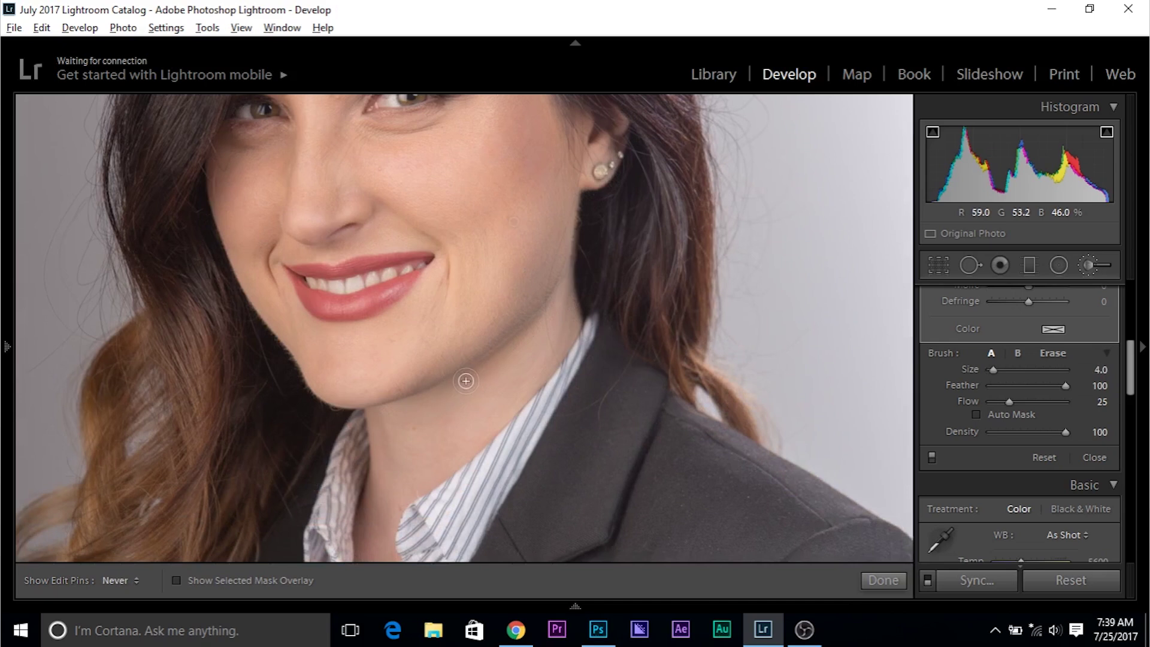
key(bracketright)
key(bracketright)
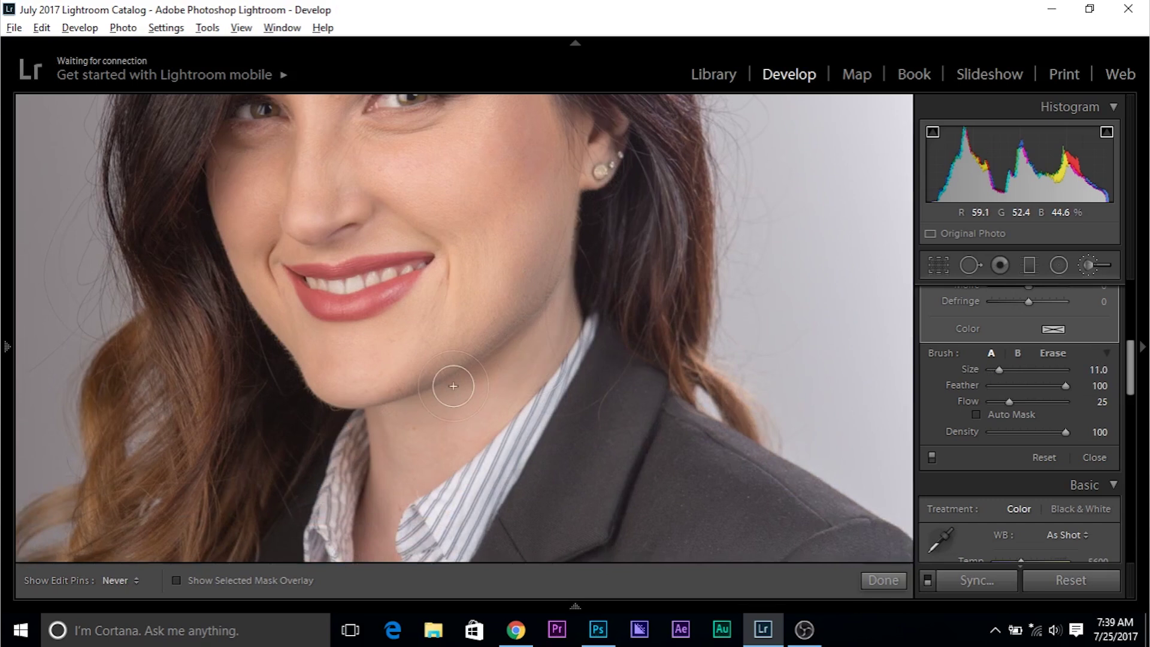
scroll(453, 386, down, 3)
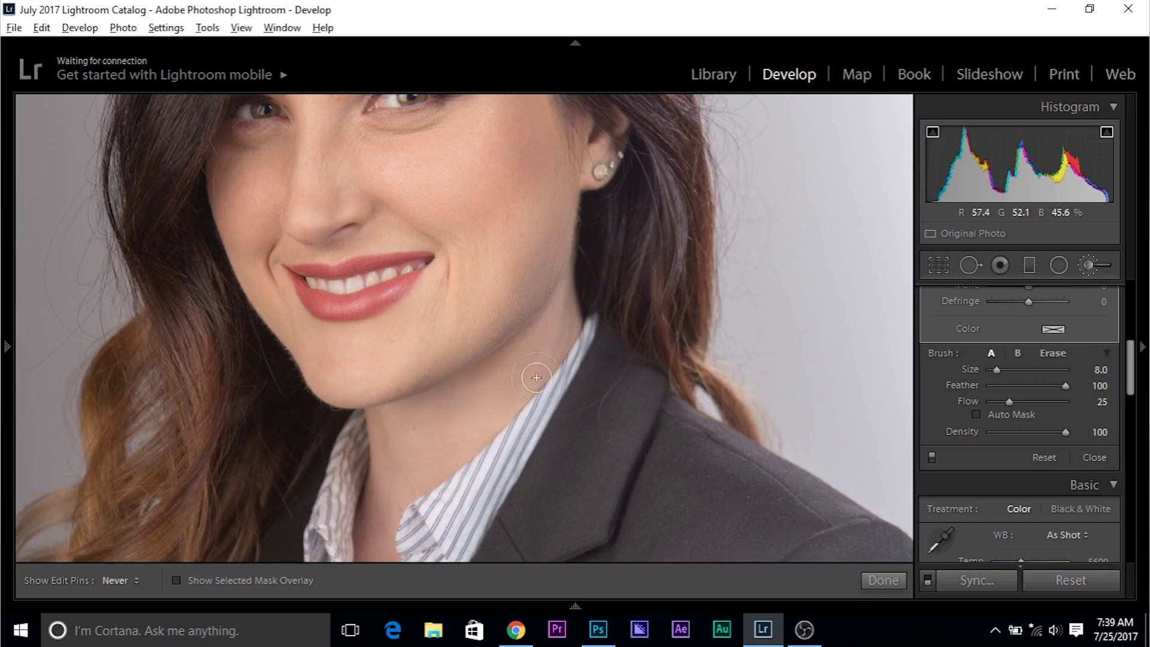
Step: Zoom in around the eye and temple and burn the temple and nose sides
key(z)
key(z)
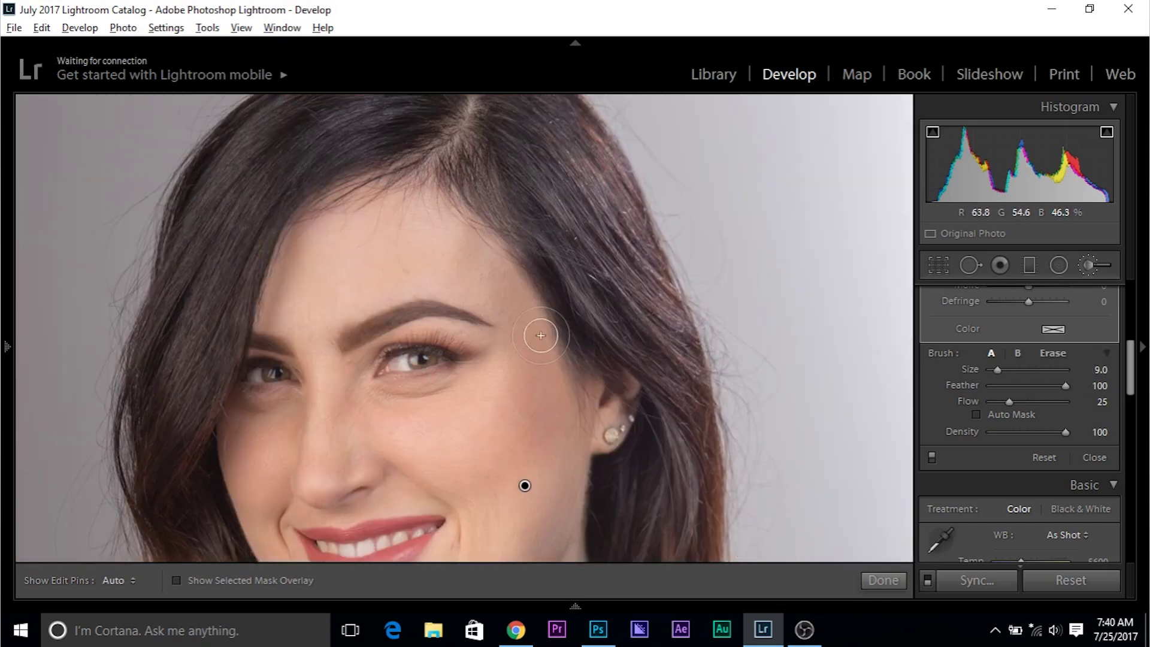
key(z)
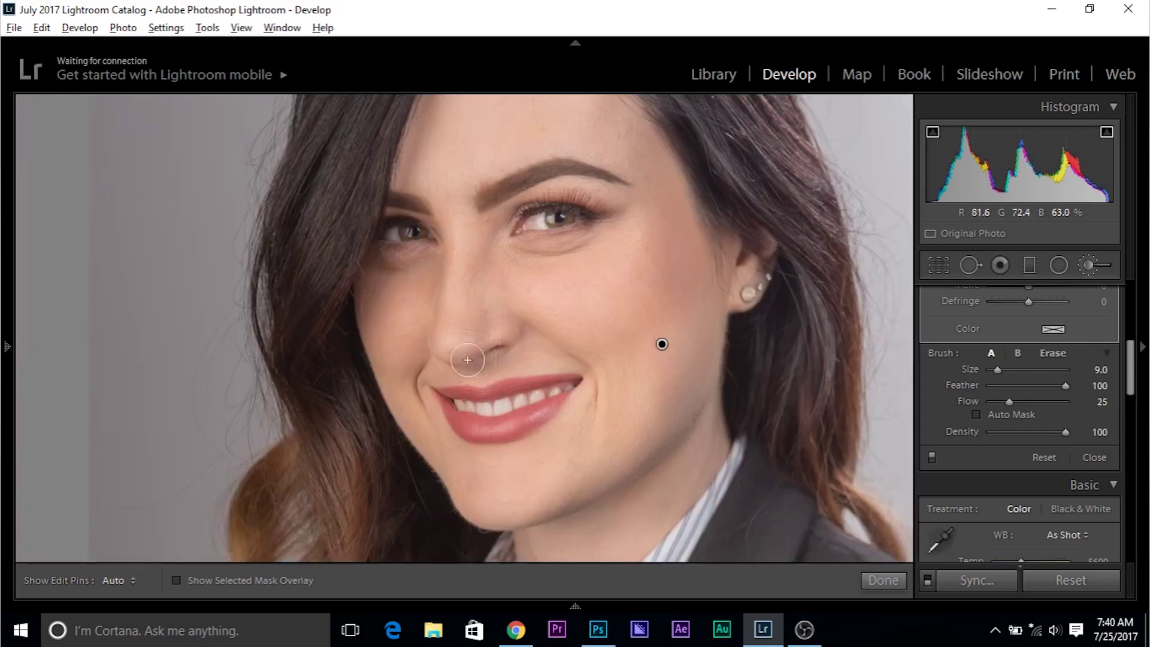
scroll(477, 249, down, 6)
key(h)
key(h)
scroll(490, 369, down, 3)
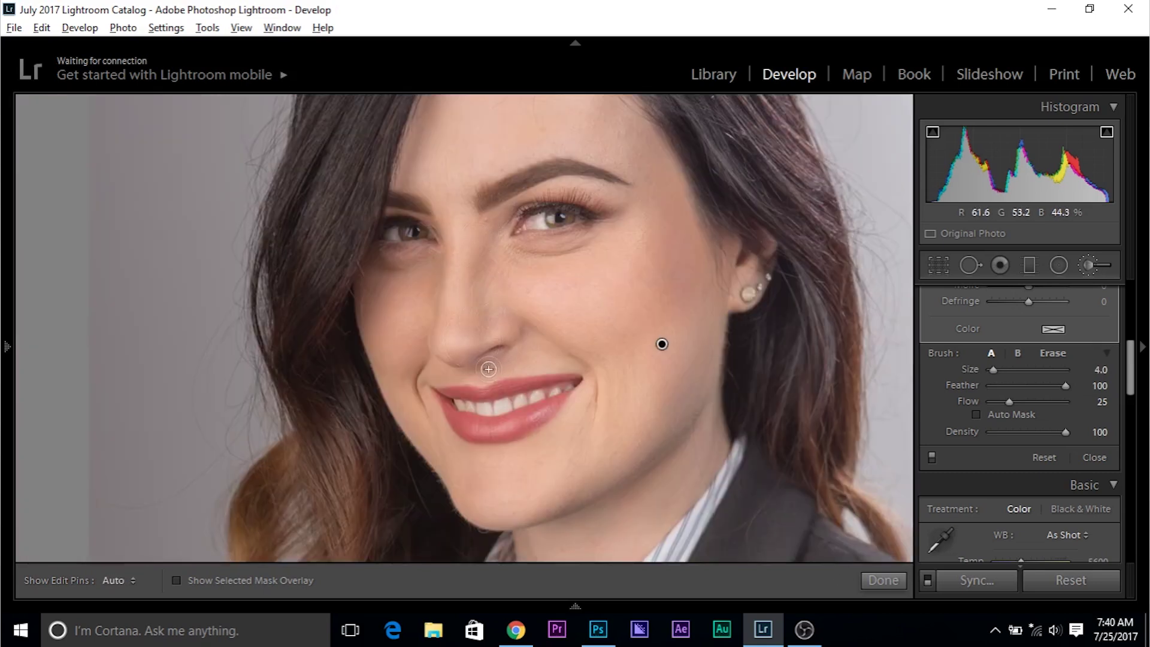
key(h)
scroll(406, 372, up, 3)
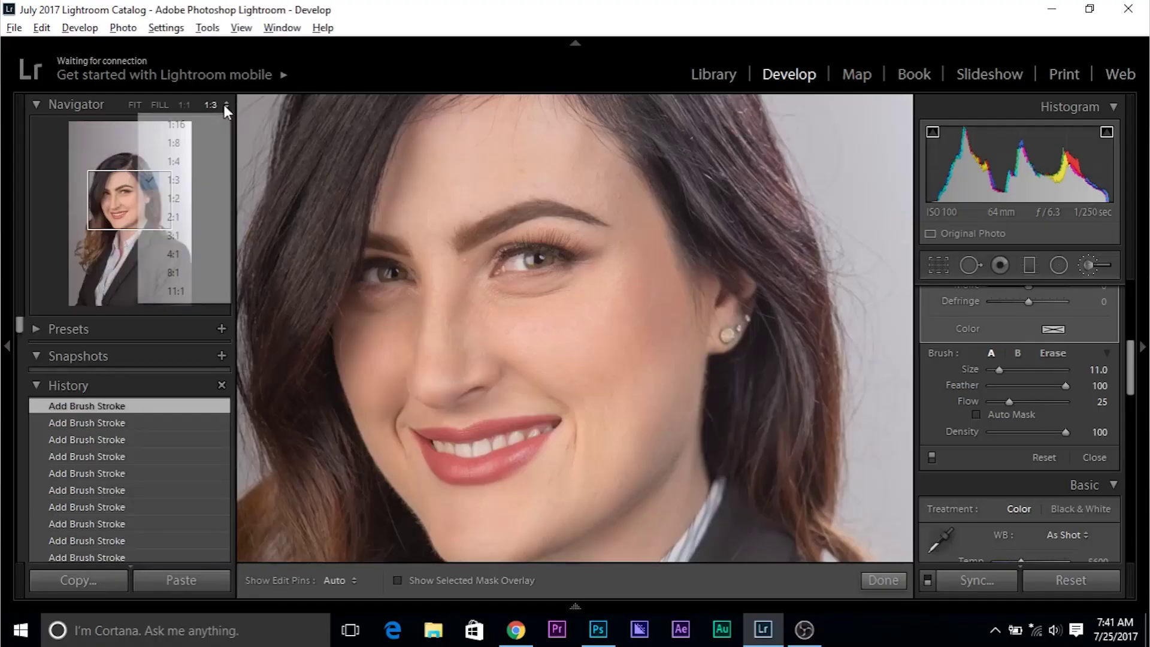
Step: Zoom to 1:4 and switch the burn adjustment off and back on to compare
click(204, 161)
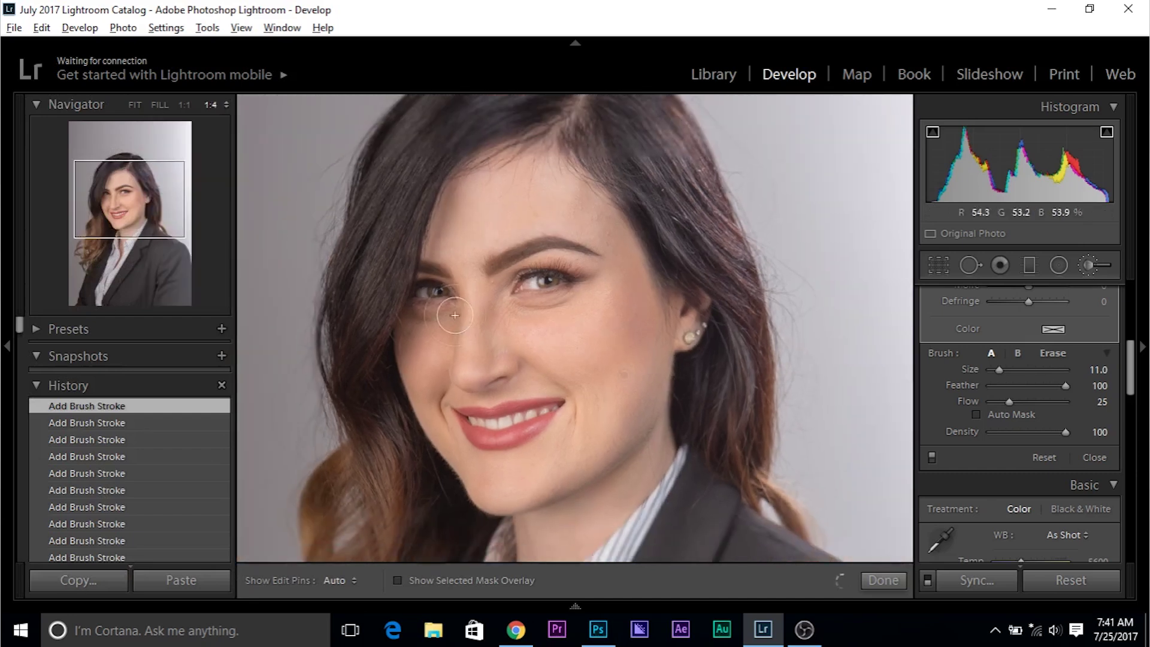
click(7, 259)
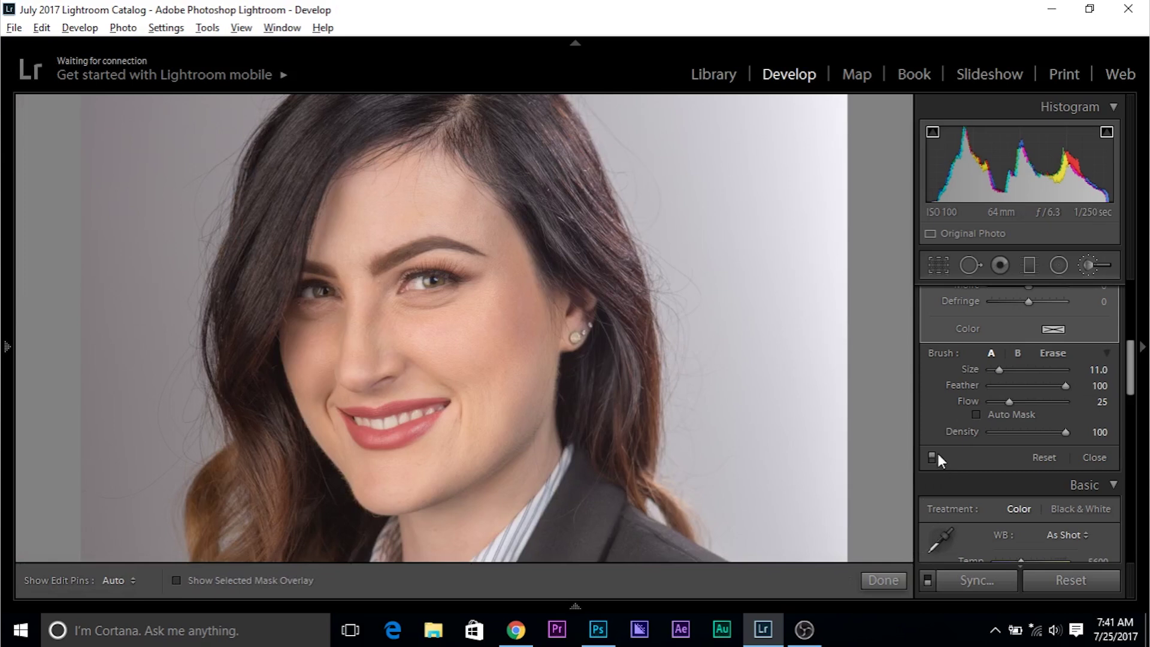
scroll(950, 441, up, 5)
scroll(969, 408, down, 3)
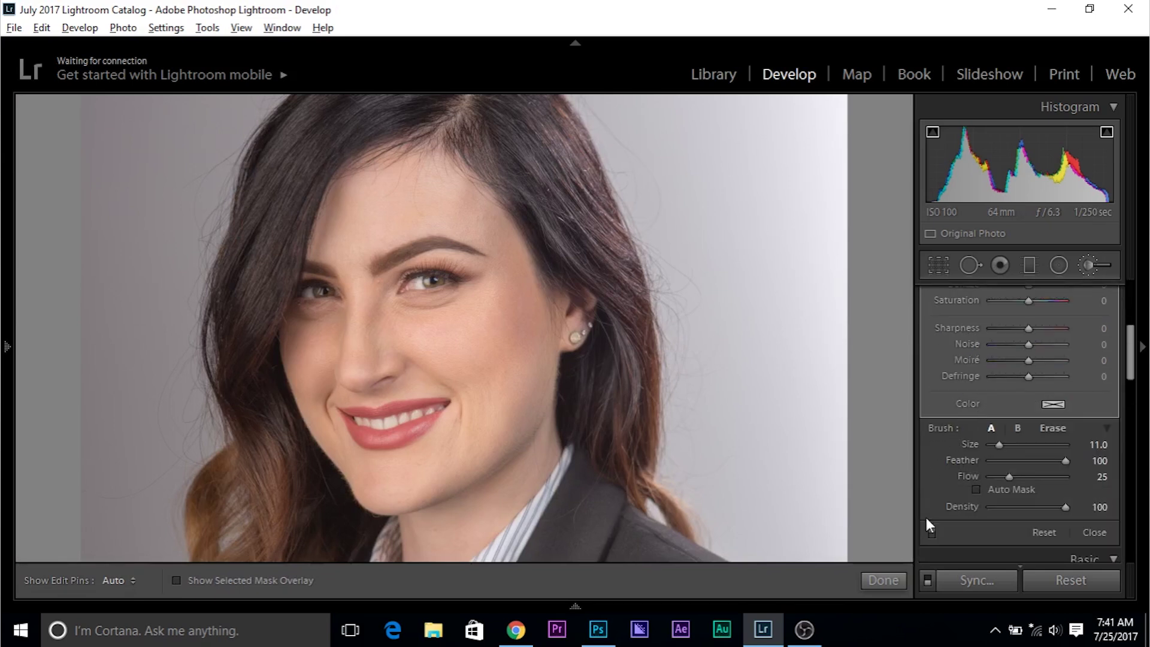
click(932, 533)
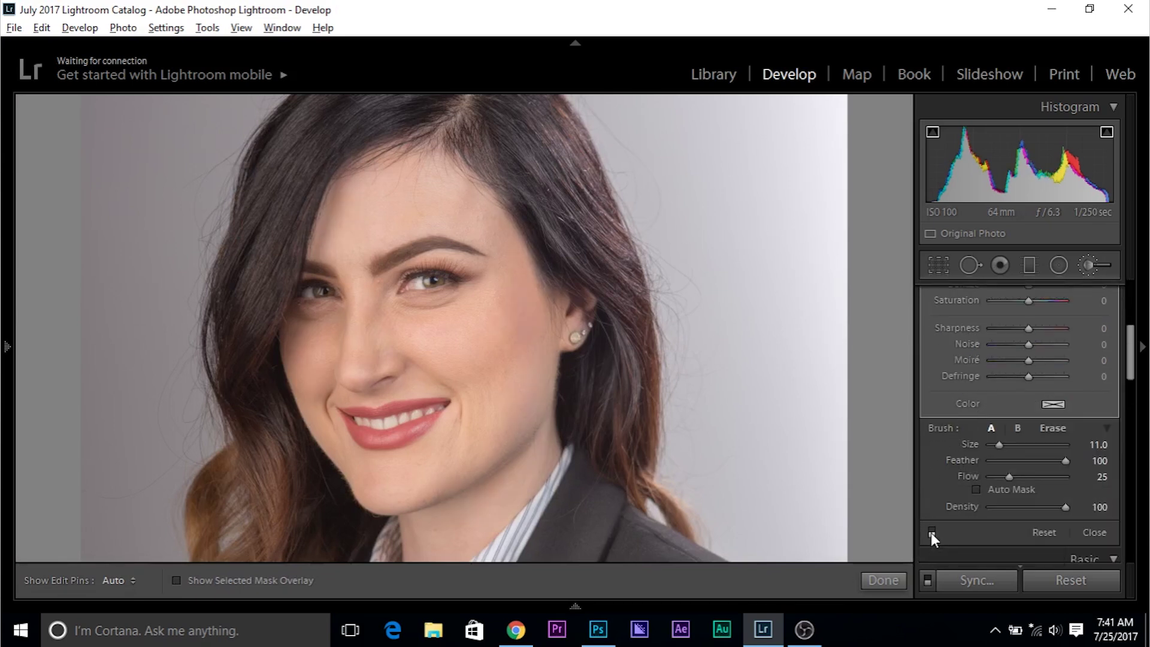
click(932, 534)
scroll(469, 210, up, 4)
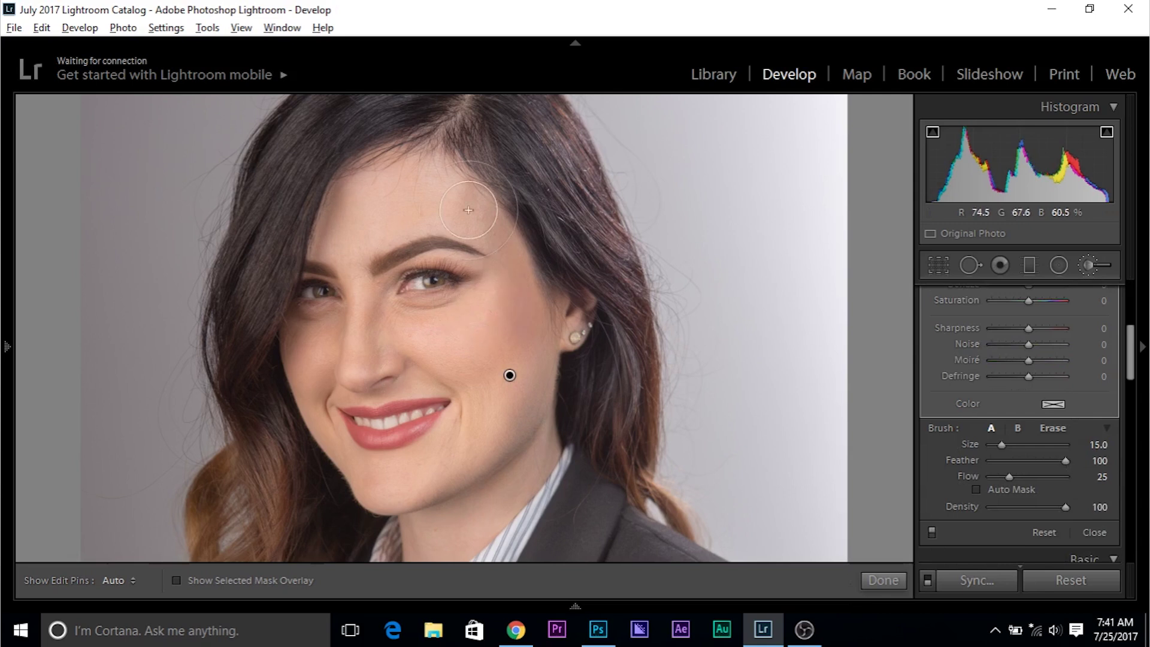
scroll(470, 211, down, 3)
key(h)
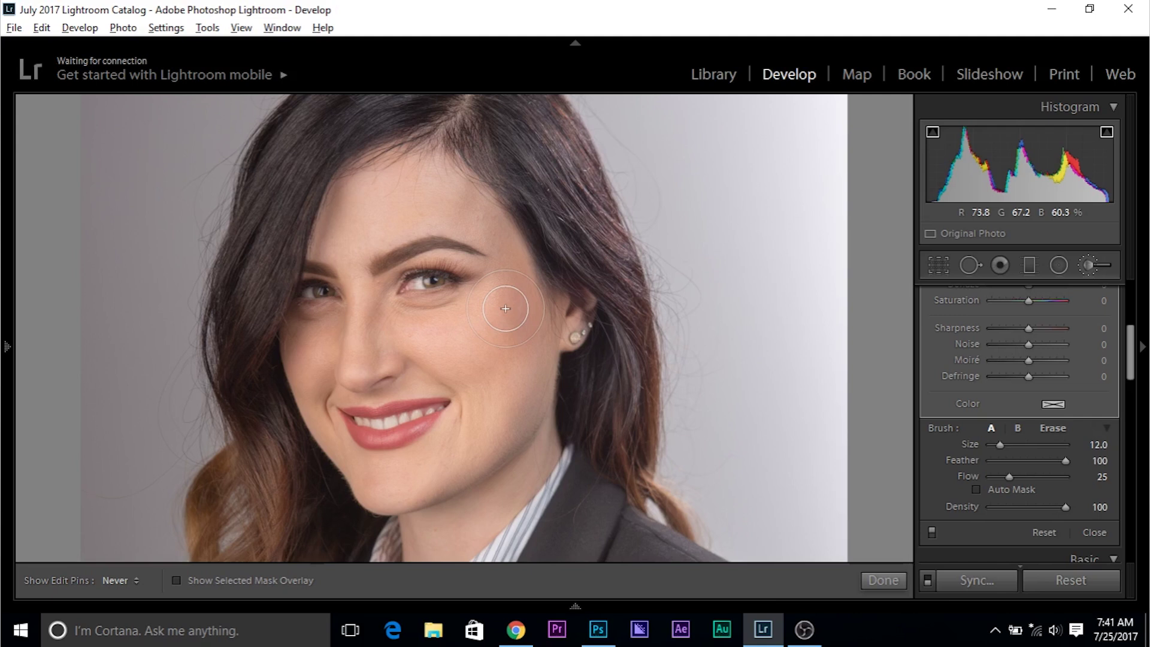
Step: Pan the photo up to bring the eyes into view and show the edit pins
scroll(496, 443, down, 5)
drag(497, 444, 496, 305)
click(510, 238)
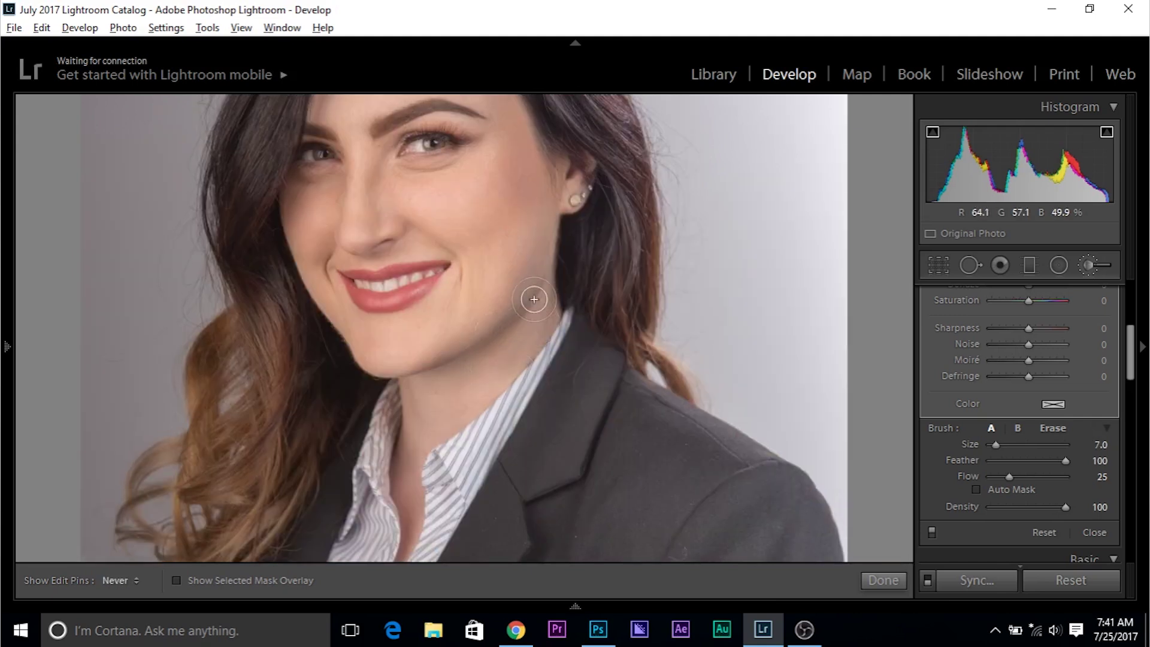
drag(539, 301, 545, 393)
key(h)
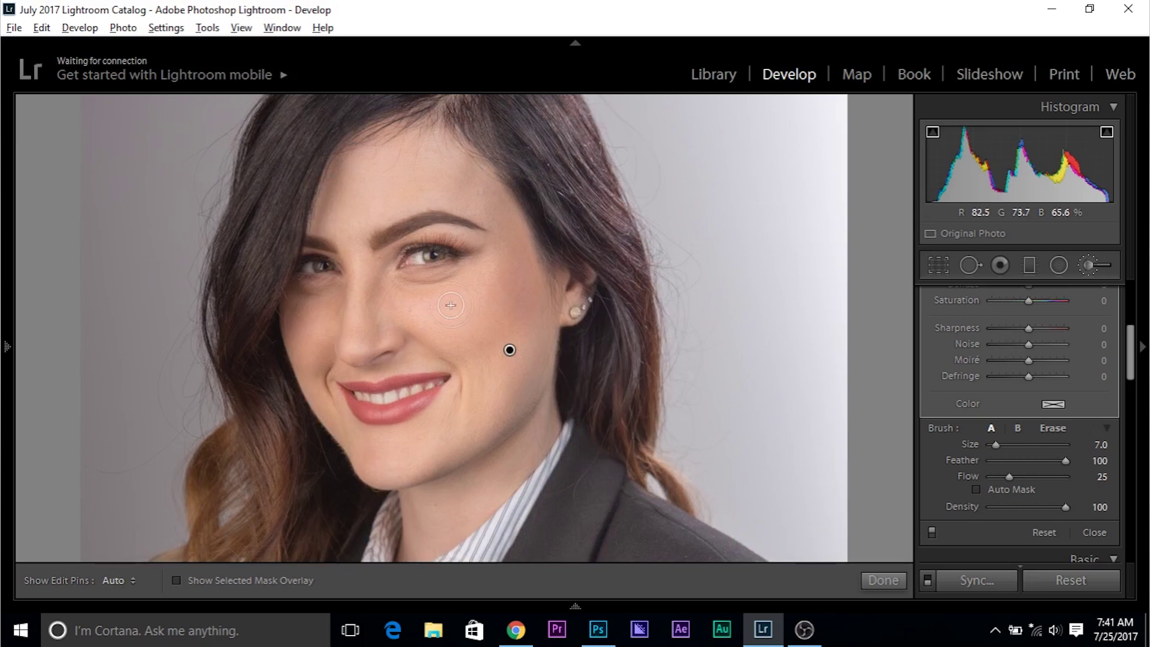
Step: Switch to the Erase brush at flow 39 and remove the burn from eyes, mouth and chin
key(alt)
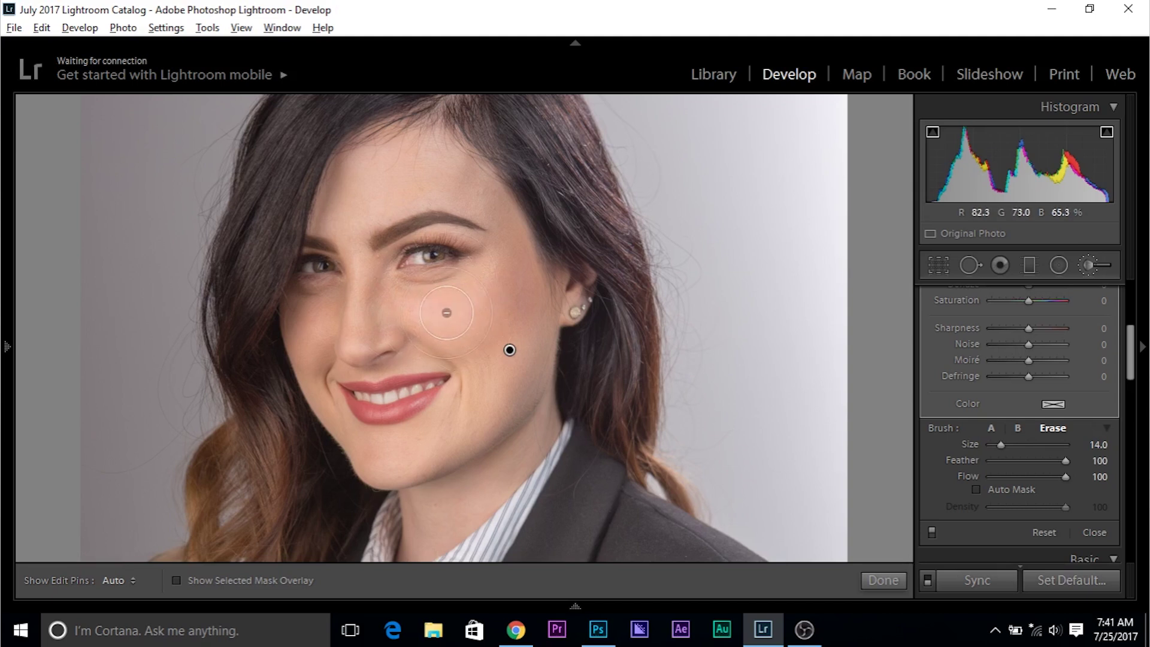
scroll(446, 312, up, 1)
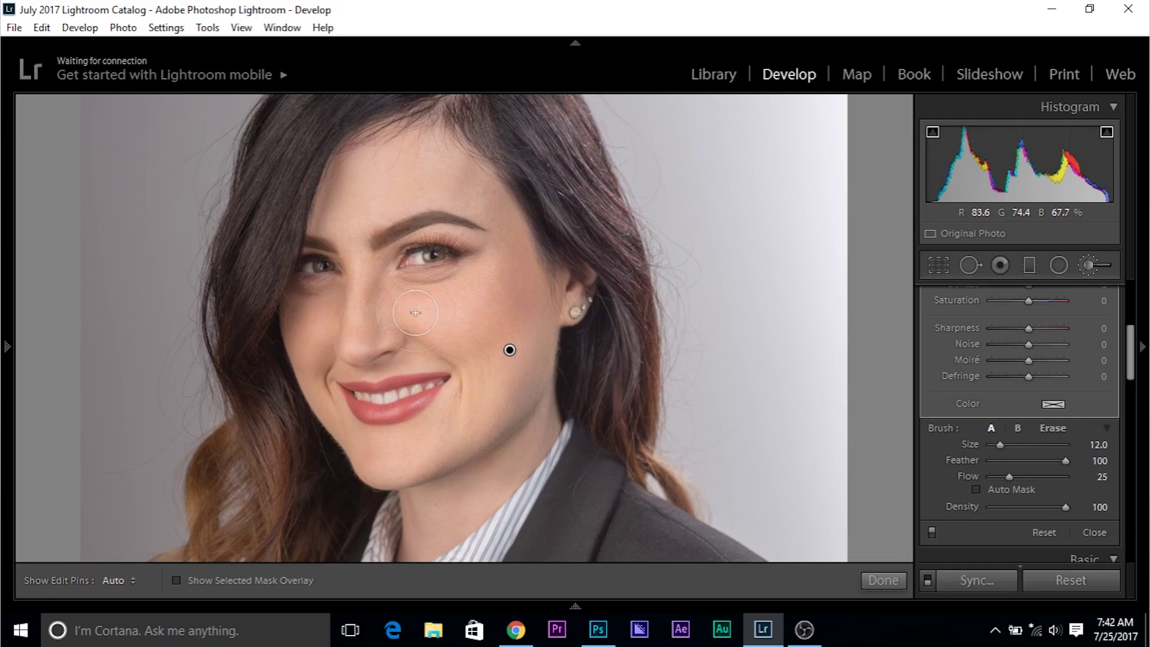
key(alt)
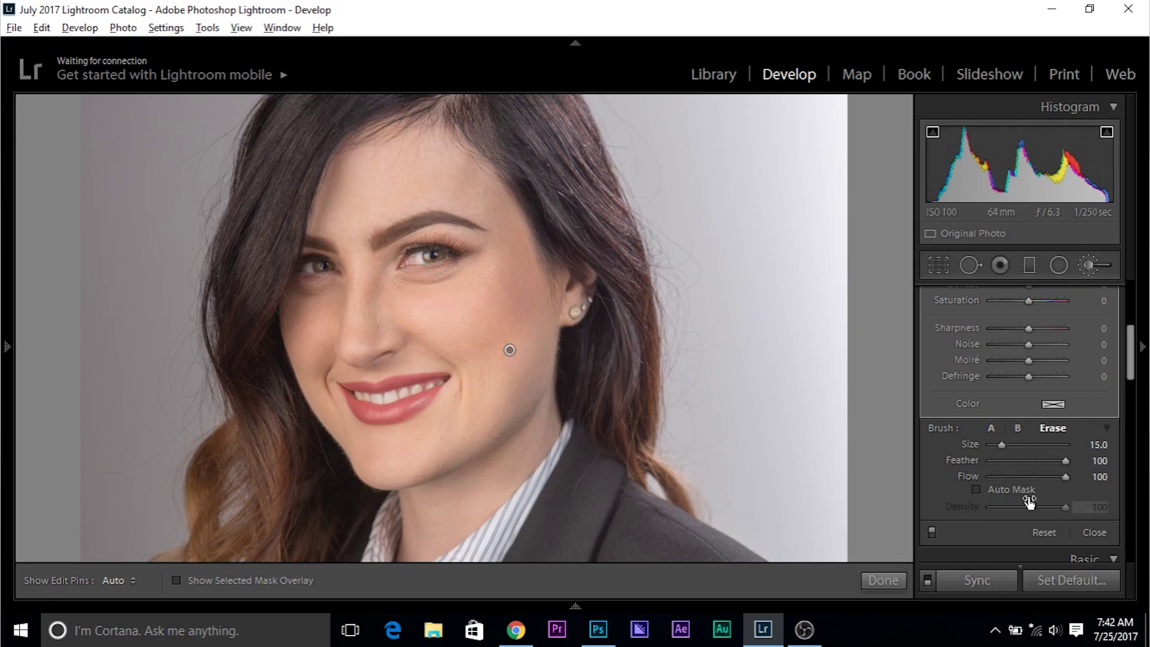
drag(1009, 480, 1020, 473)
scroll(425, 244, down, 2)
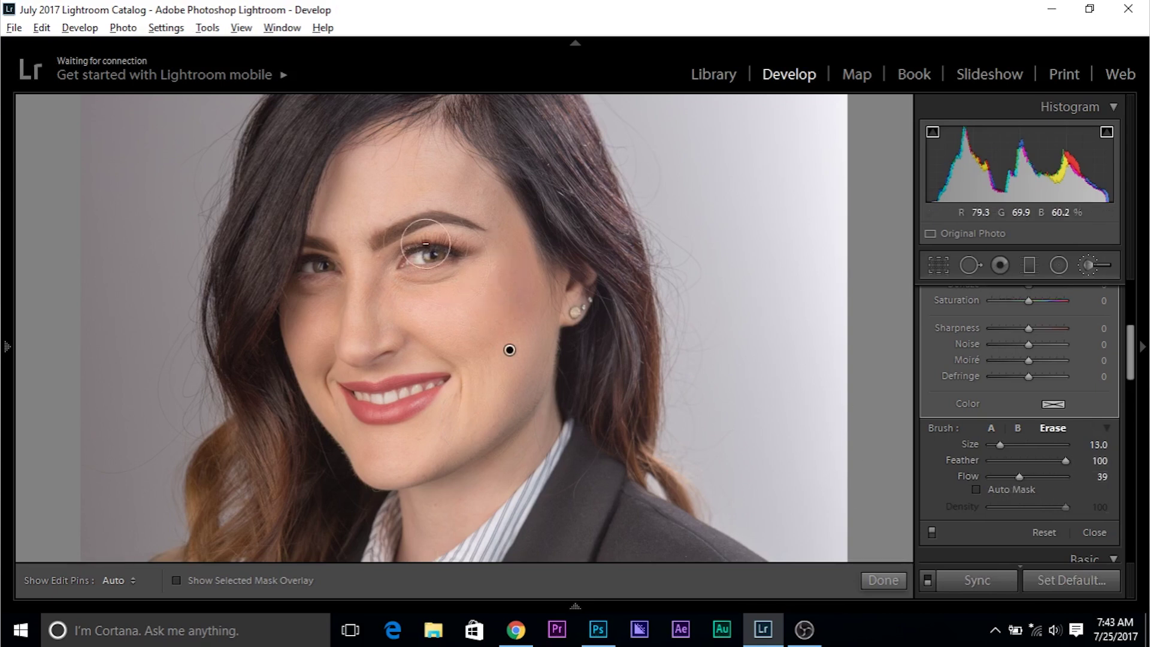
scroll(426, 244, up, 5)
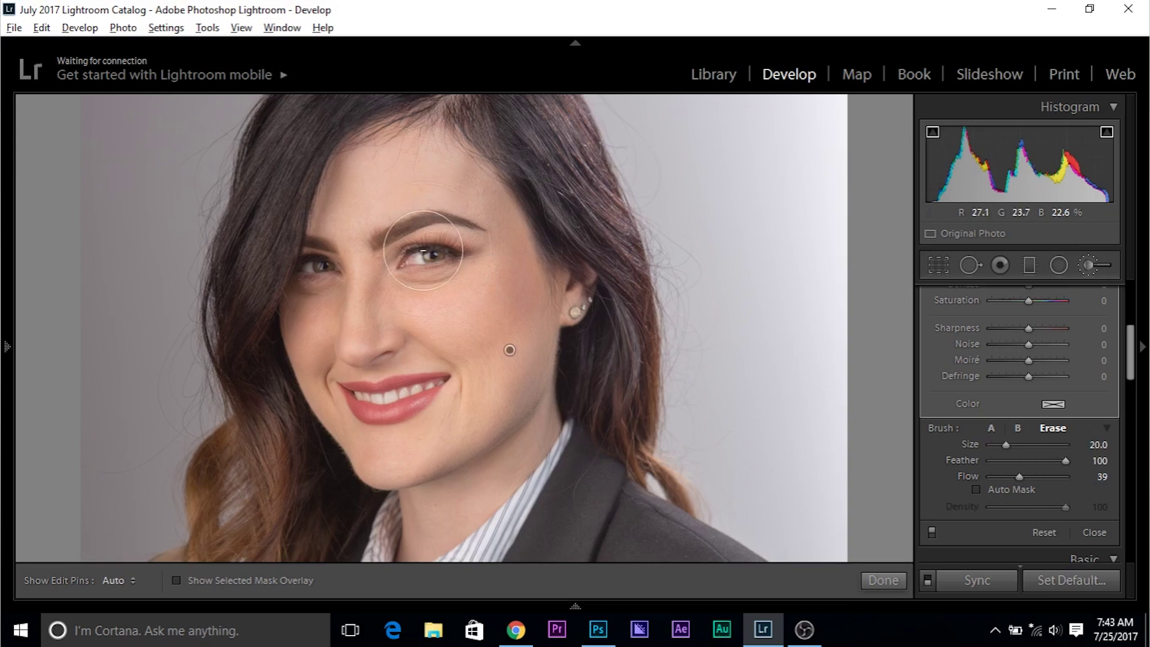
key(h)
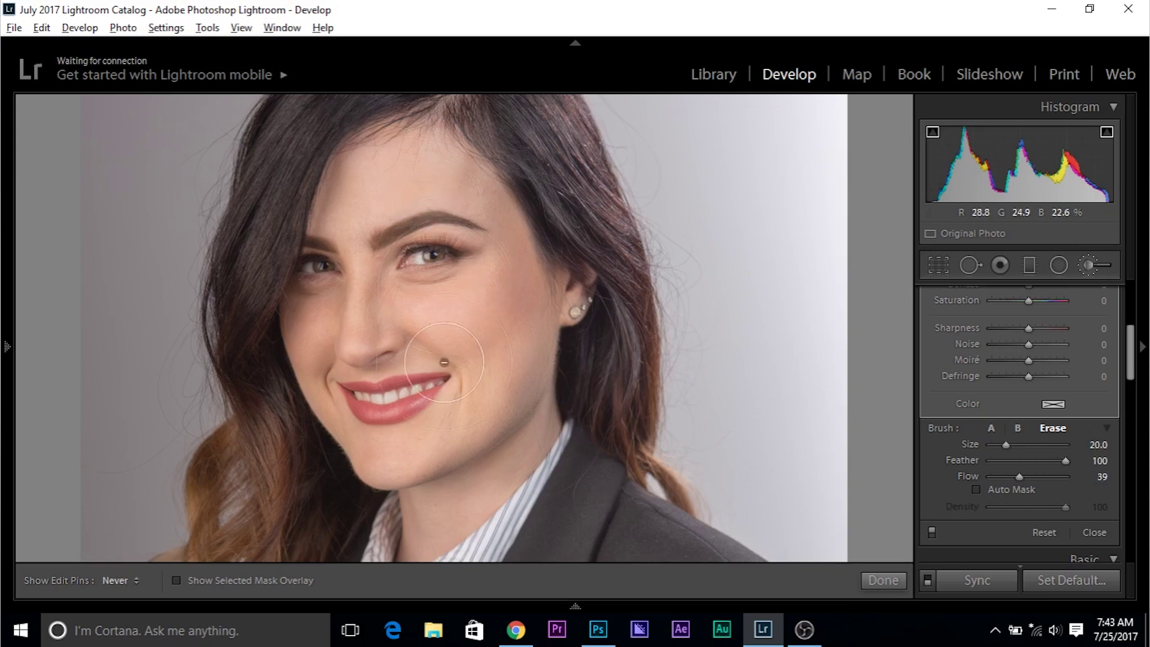
key(h)
scroll(434, 445, down, 7)
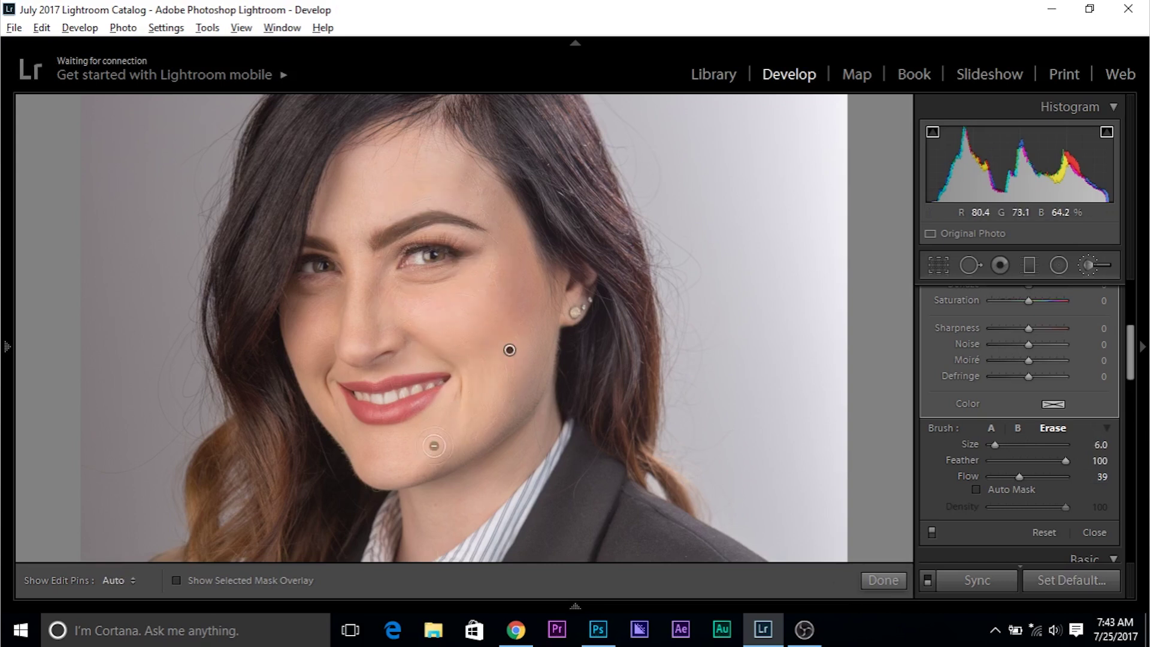
key(h)
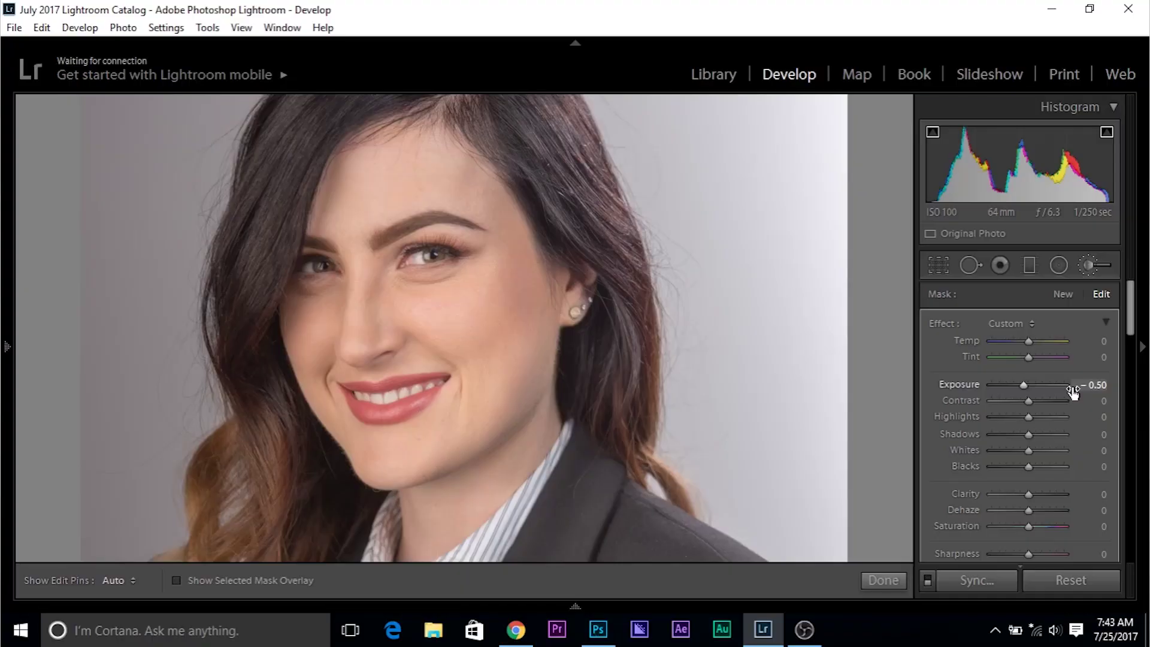
scroll(594, 327, up, 2)
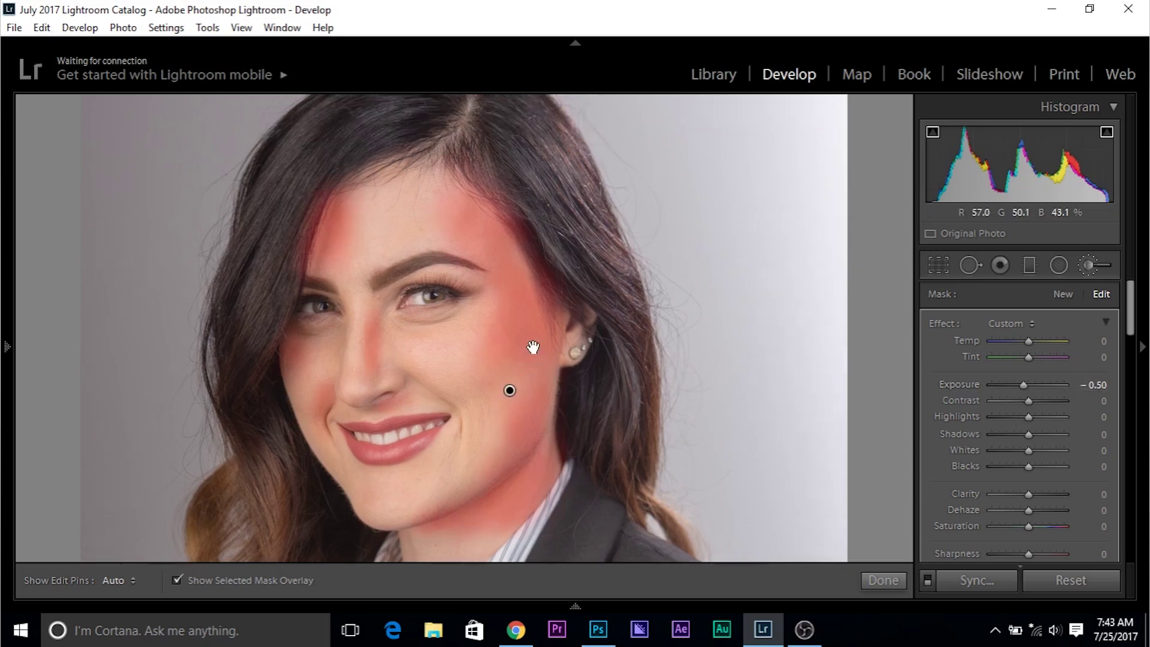
click(176, 581)
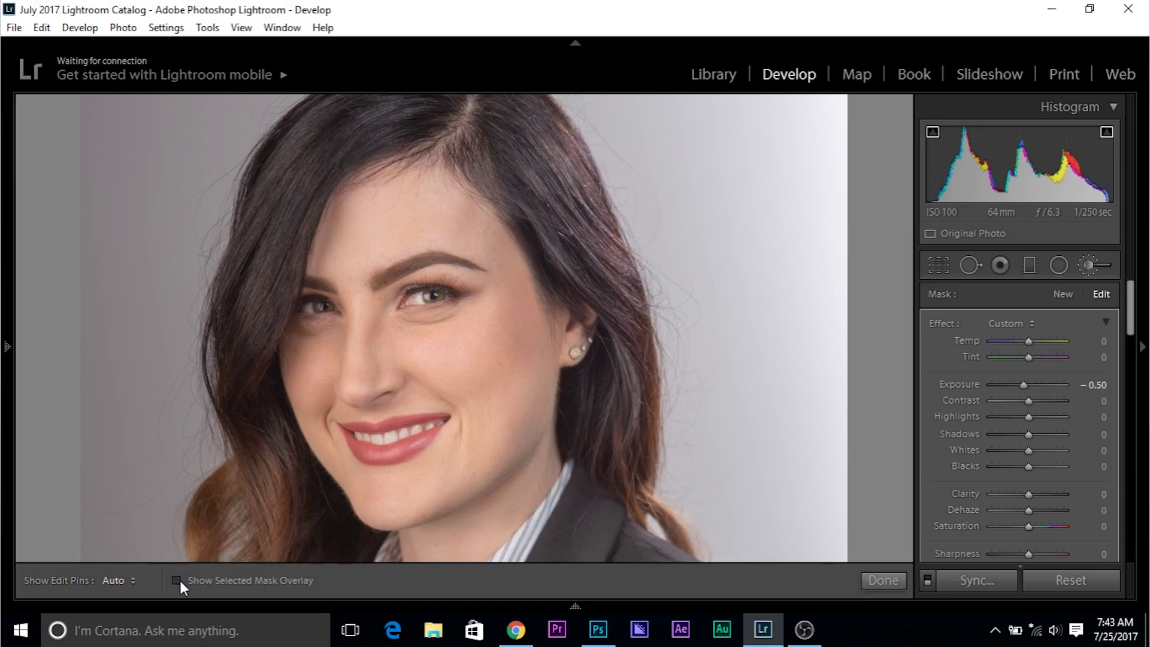
click(176, 580)
scroll(516, 413, up, 1)
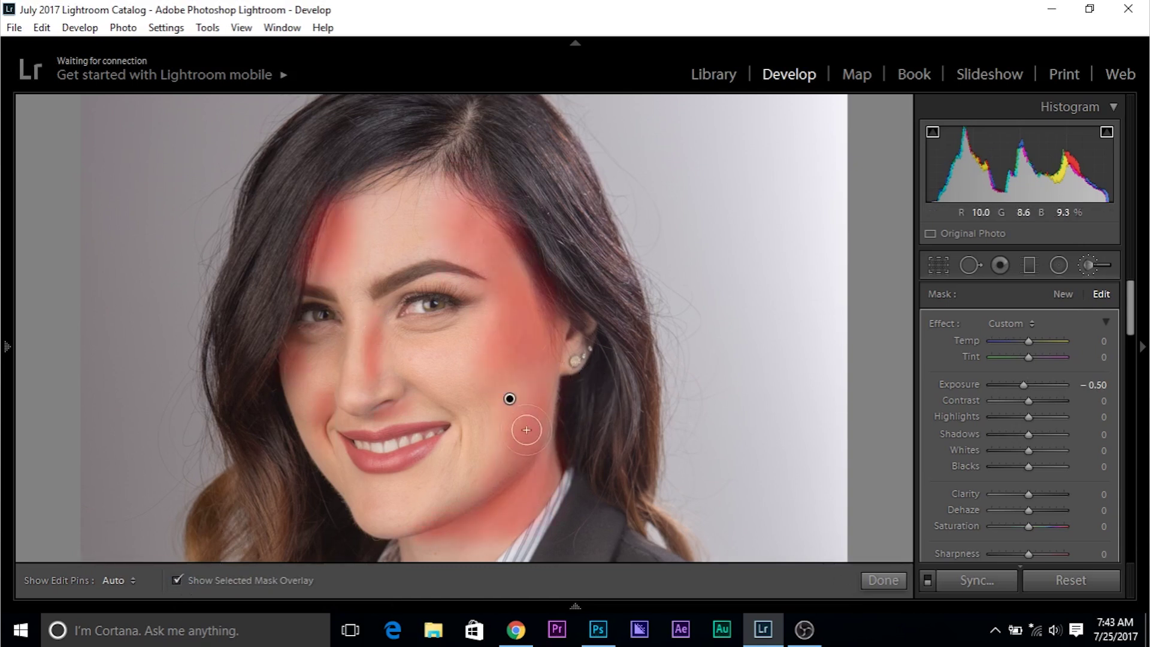
key(h)
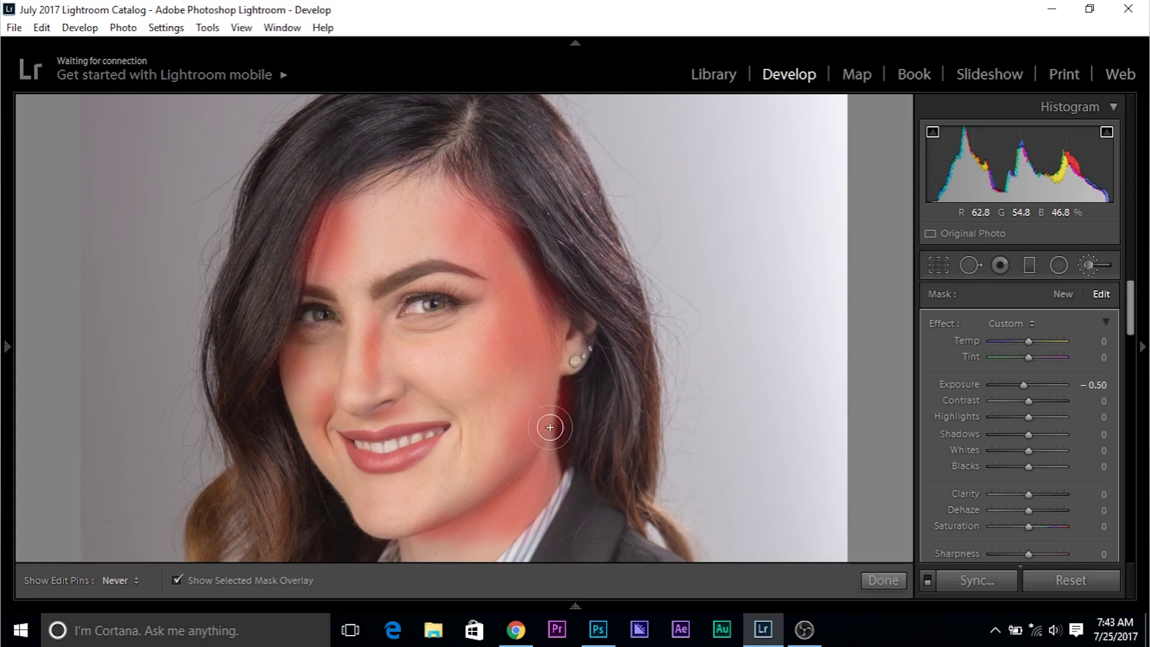
key(h)
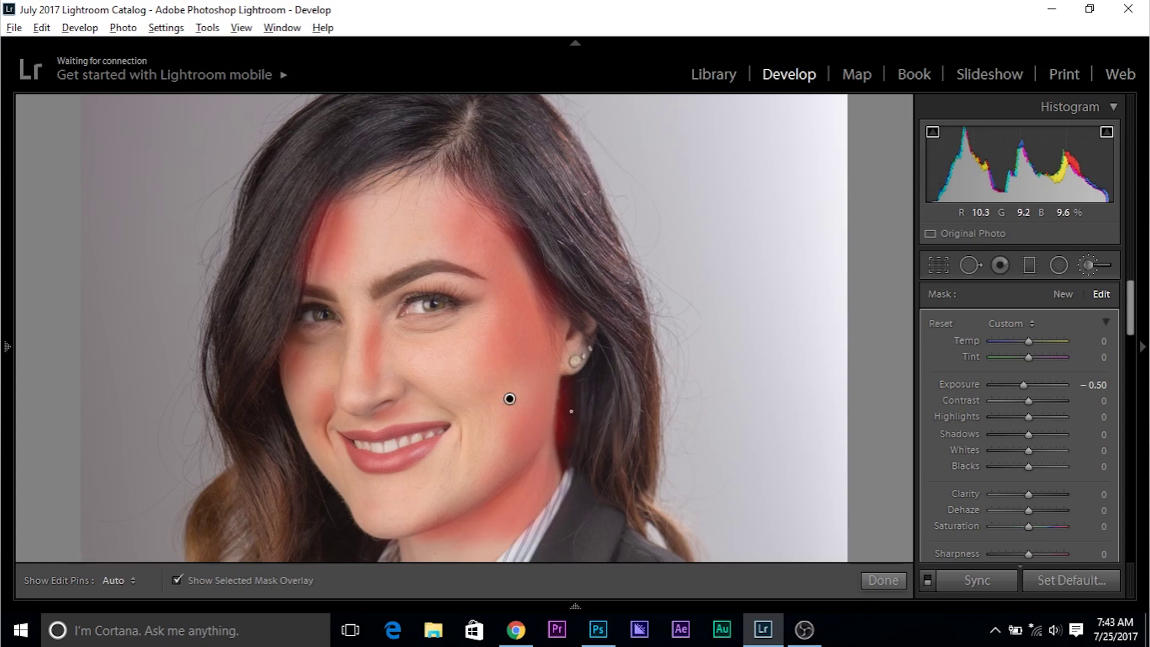
key(h)
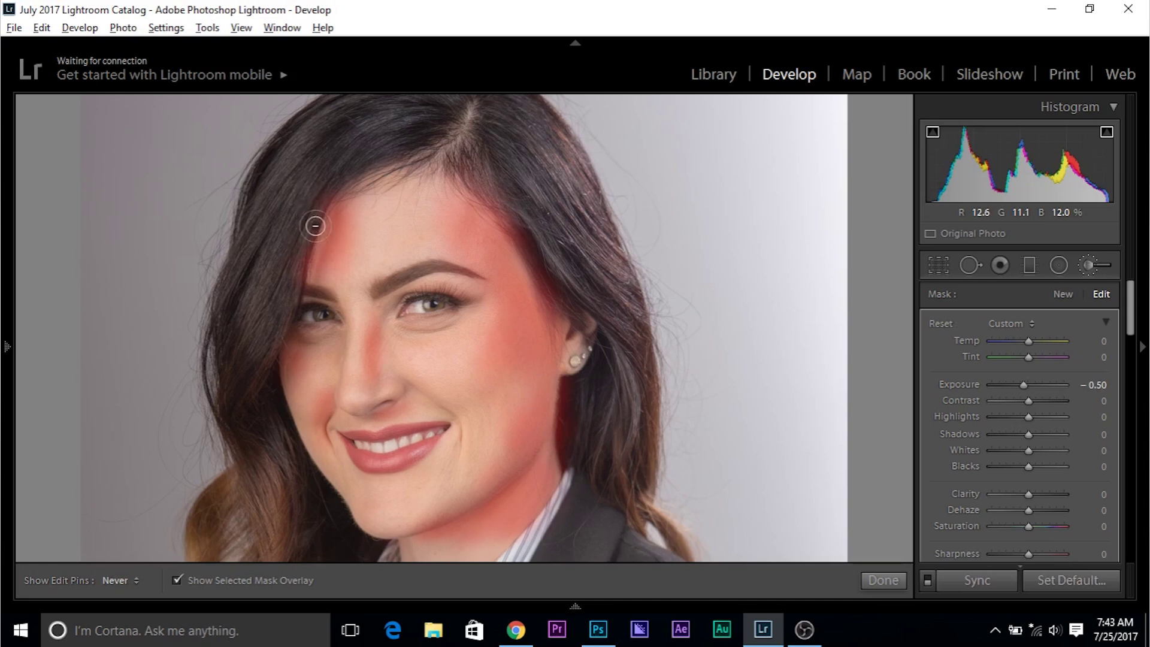
key(h)
Step: Hide the mask overlay and ease the burn brush Exposure from −0.50 to −0.40
click(176, 582)
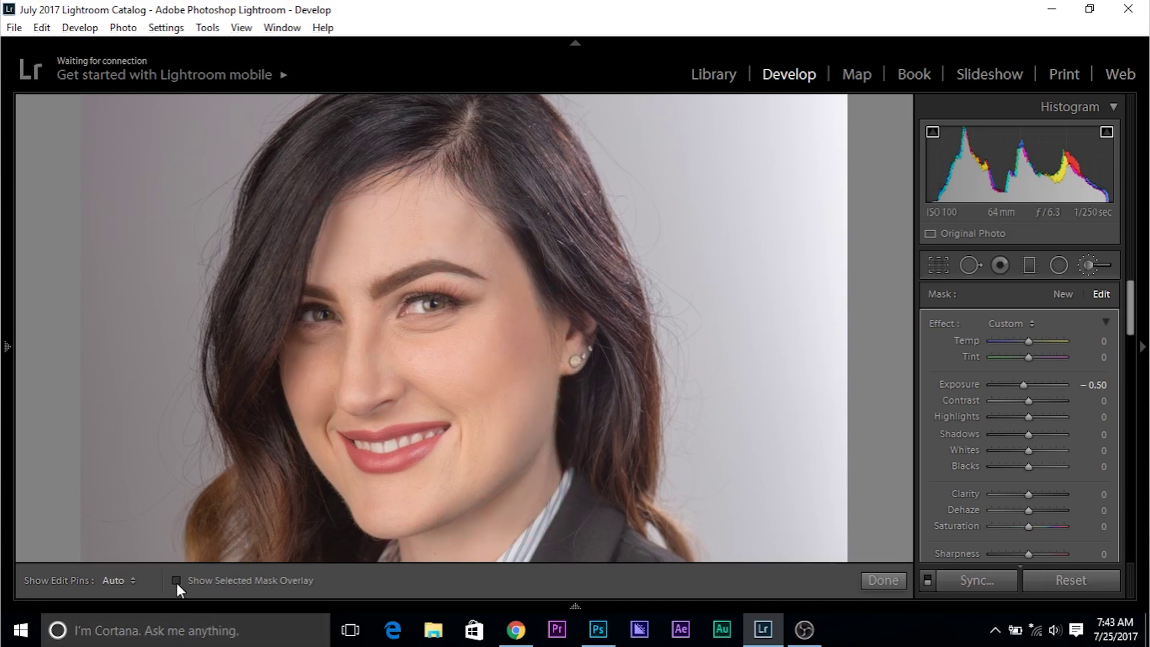
scroll(347, 467, down, 1)
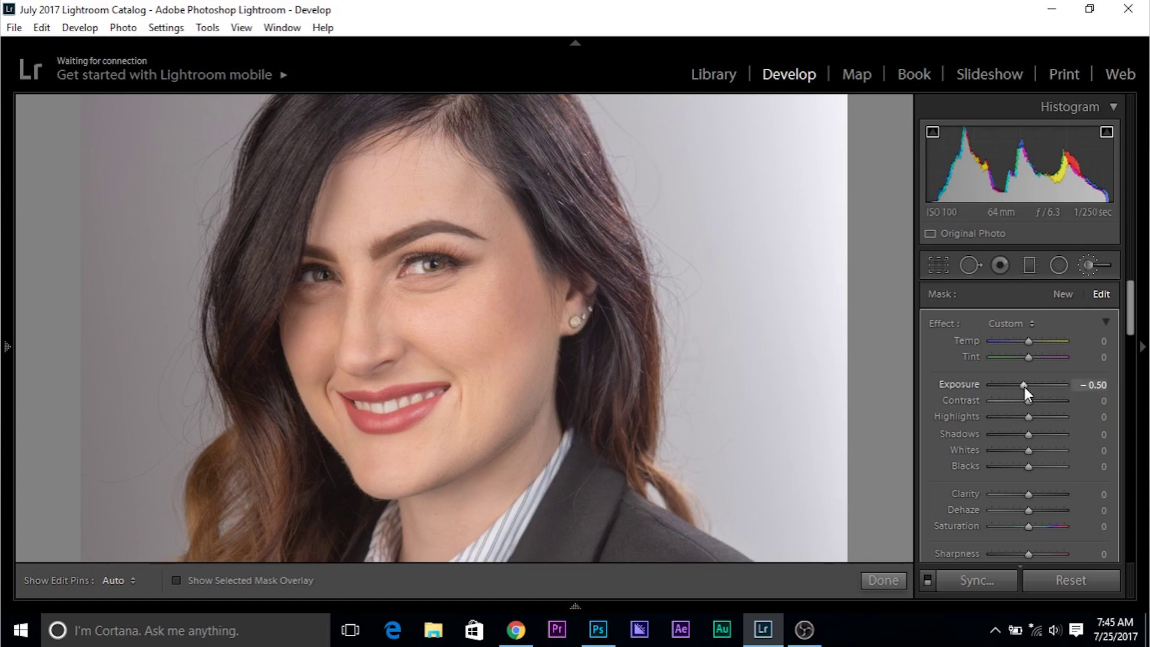
click(1094, 386)
text(-0.4)
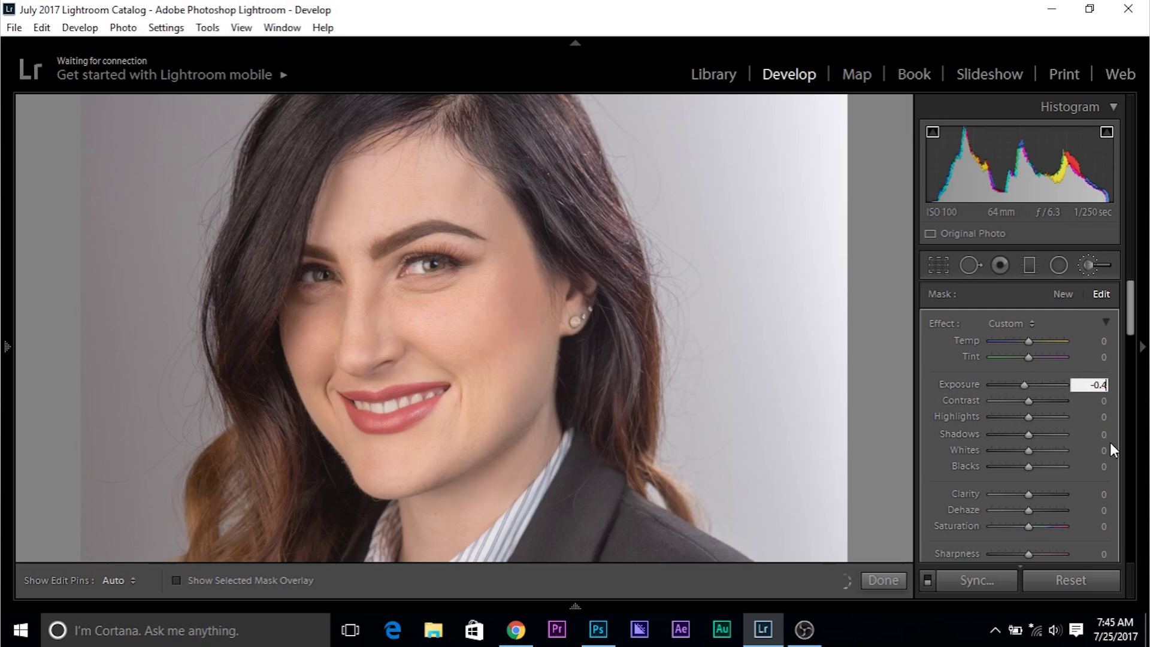
key(Return)
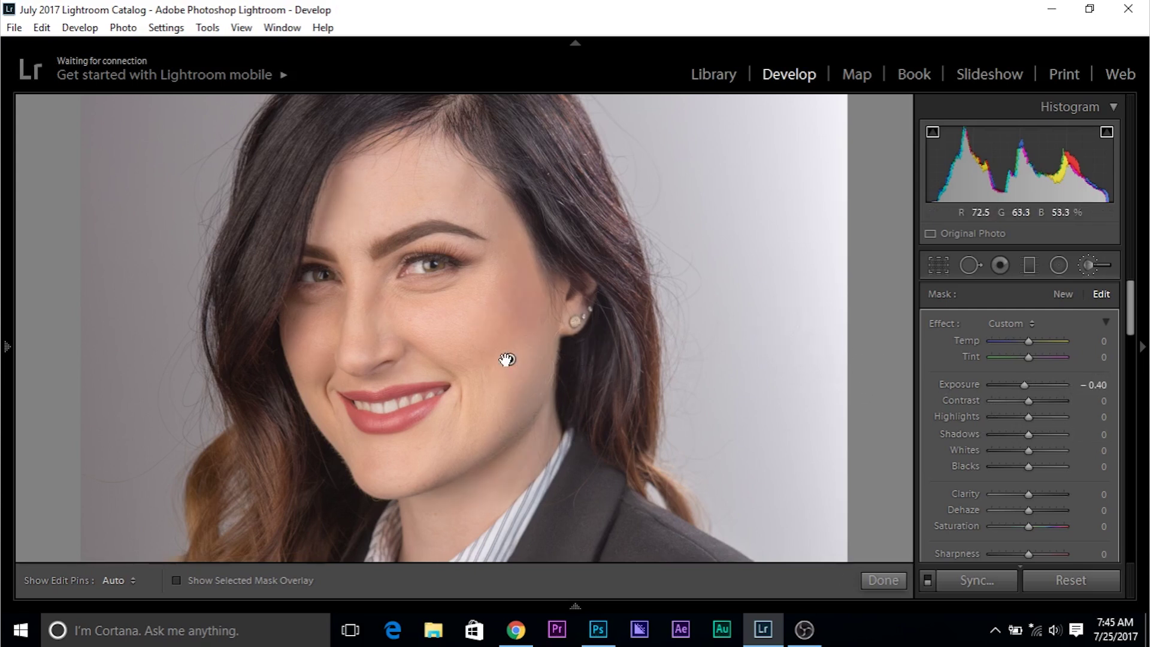
mouse_move(507, 359)
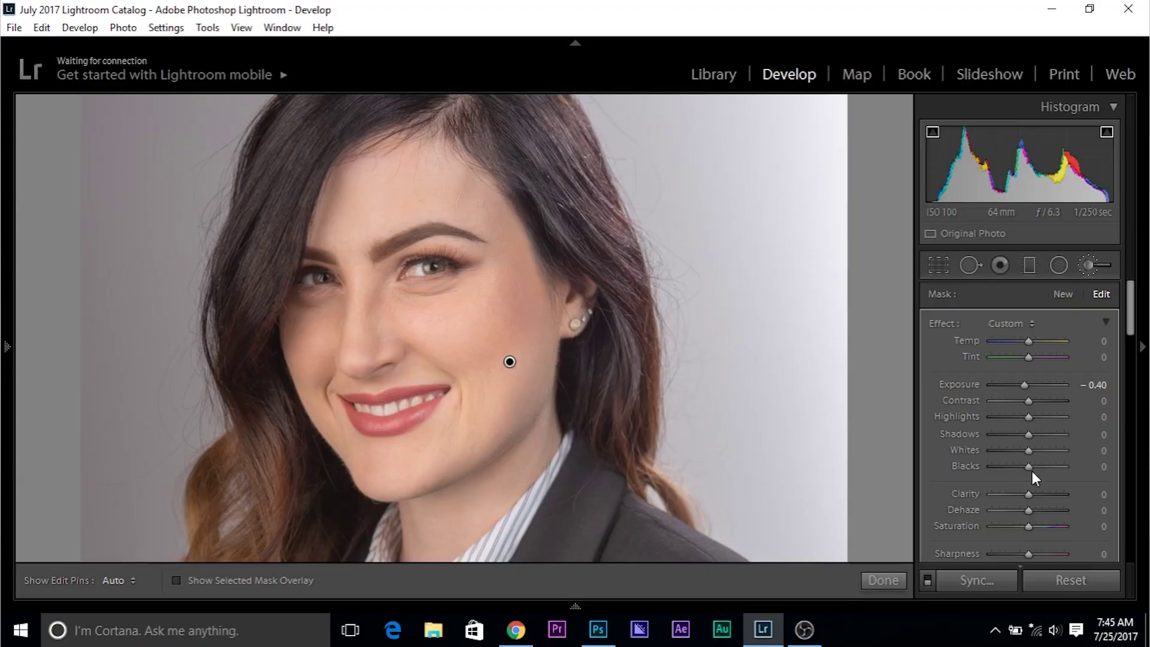
scroll(1079, 402, down, 3)
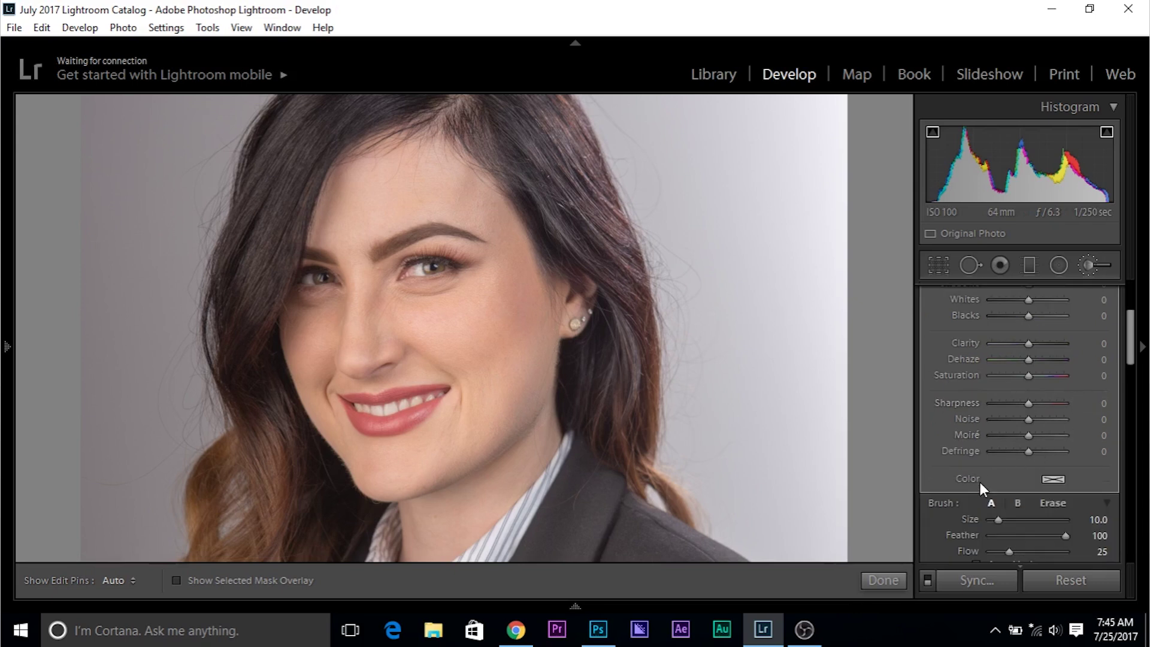
scroll(1079, 359, up, 3)
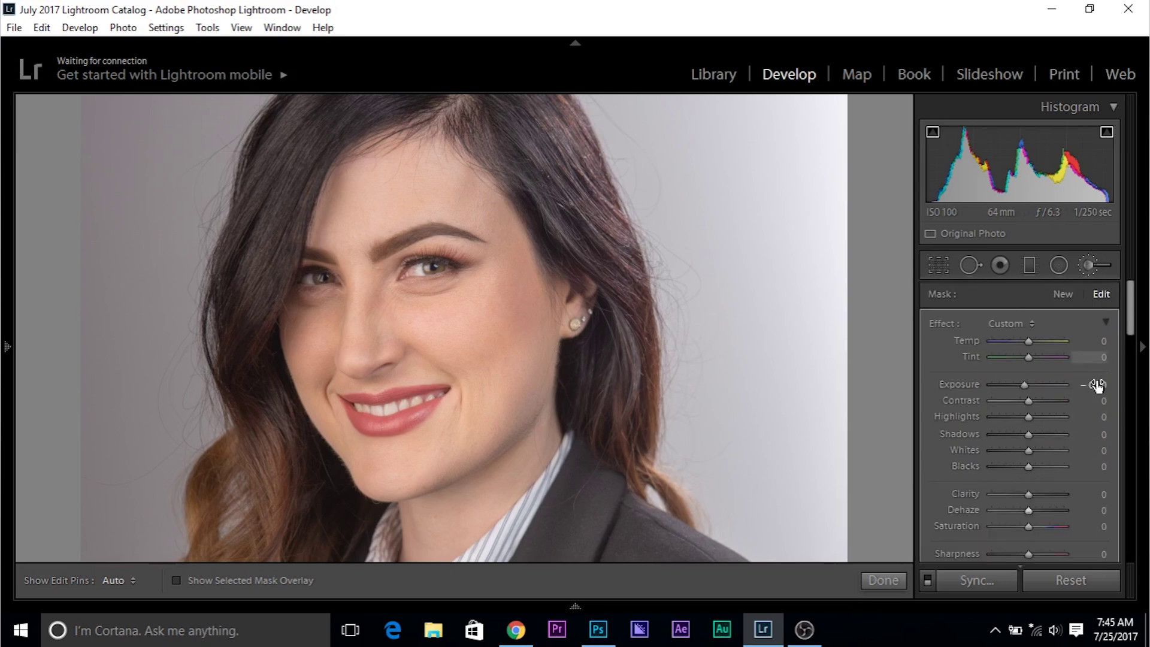
scroll(1124, 312, down, 3)
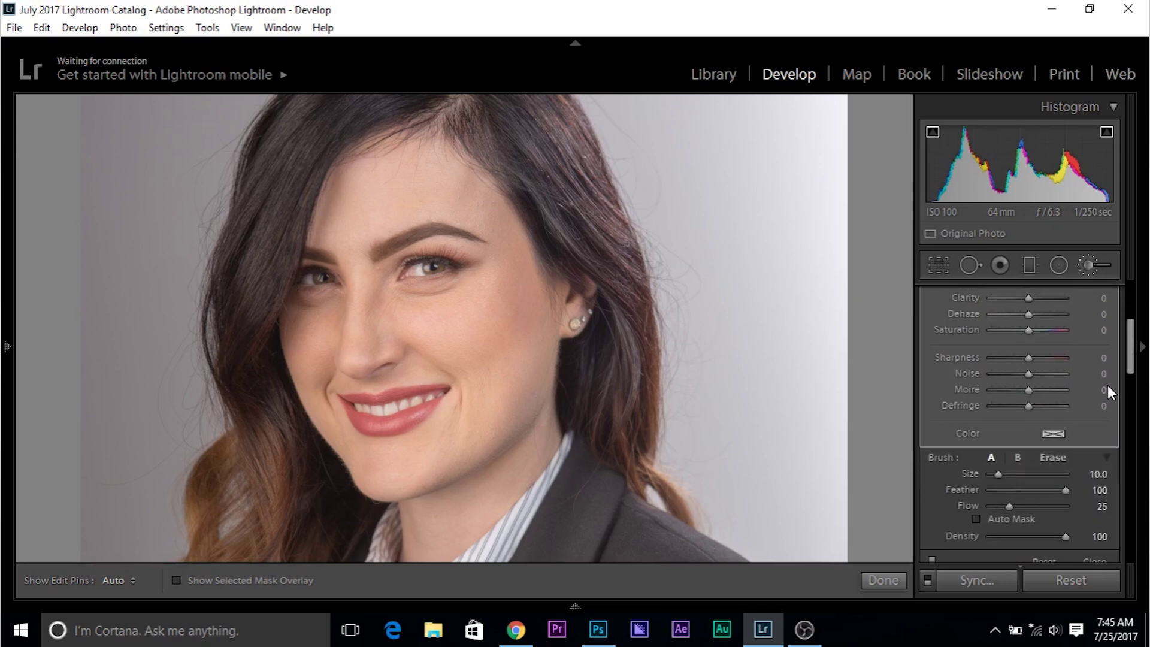
Step: Tint the burn adjustment a pale warm beige at hue 37, saturation 29
click(1055, 435)
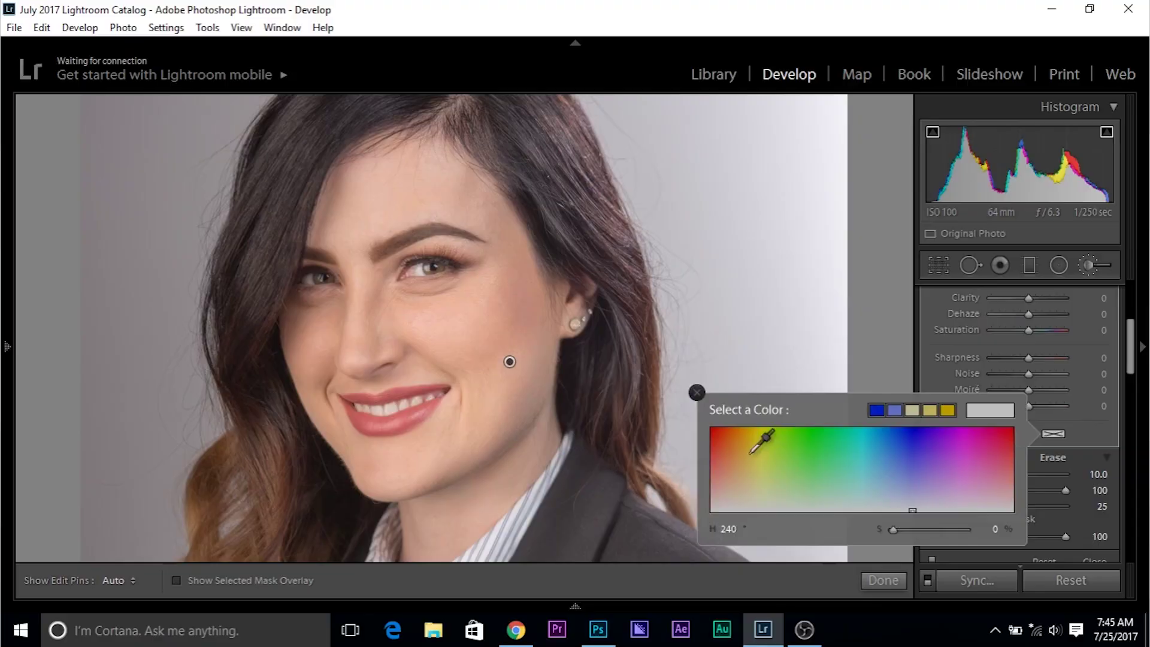
click(713, 444)
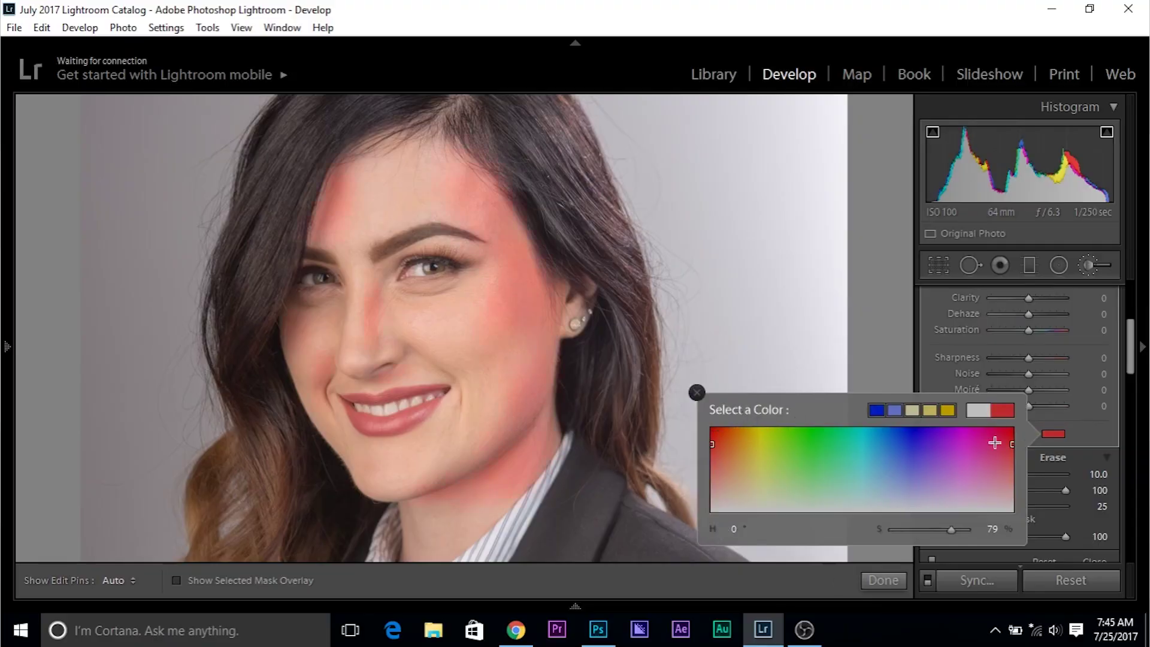
drag(995, 442, 864, 457)
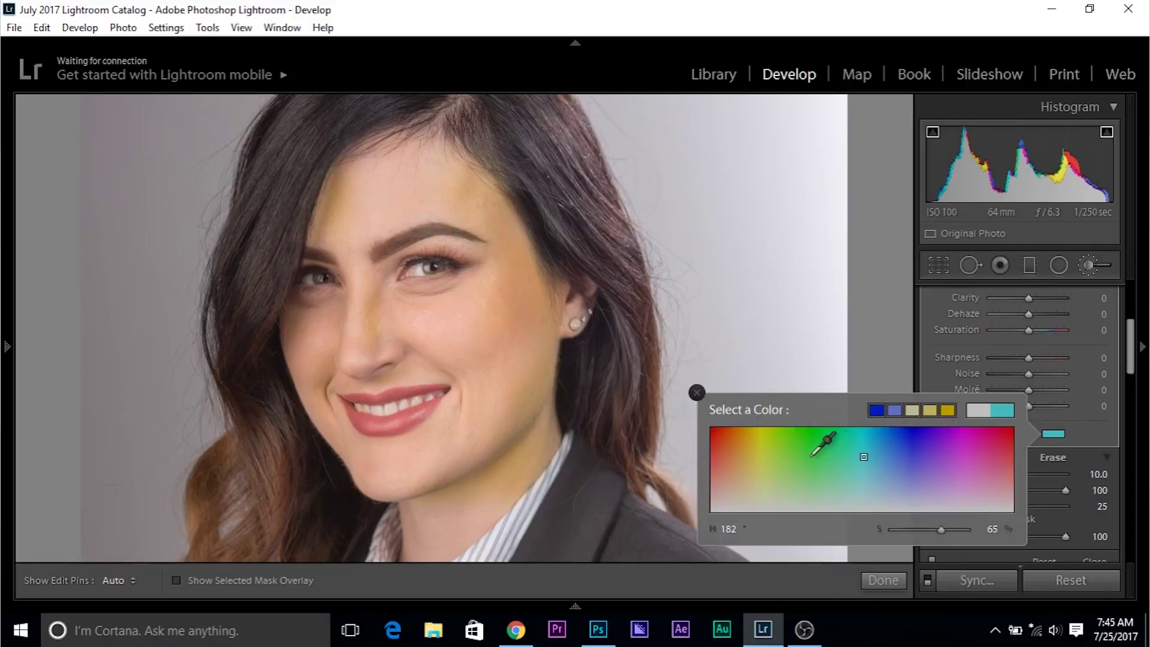
click(772, 450)
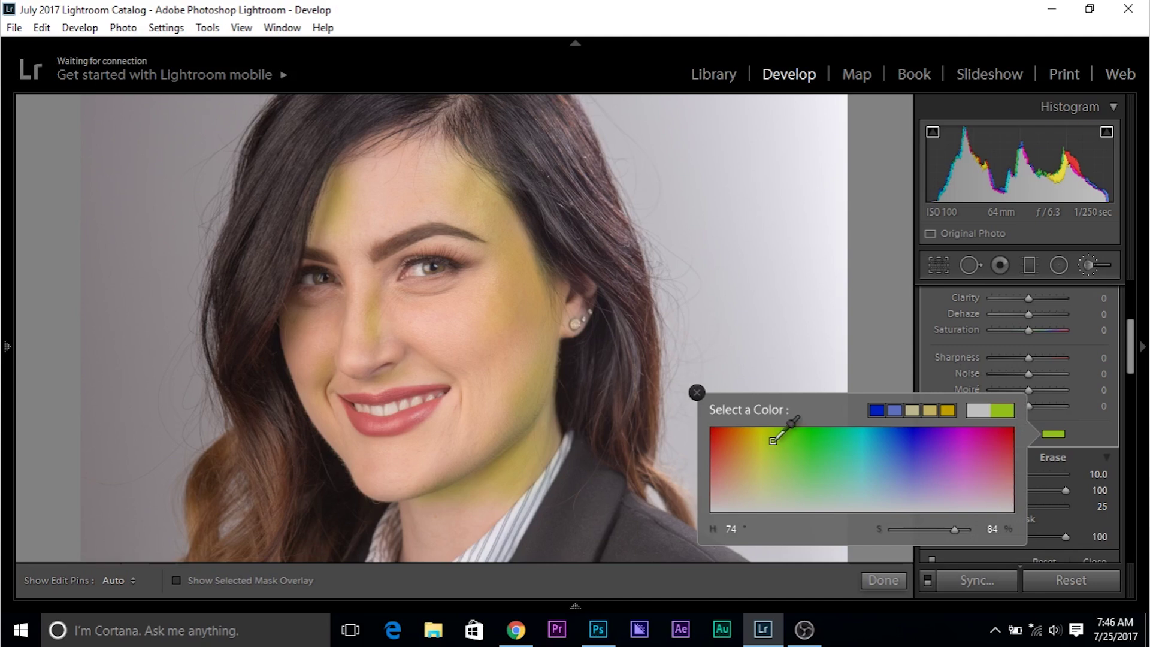
drag(774, 438, 770, 420)
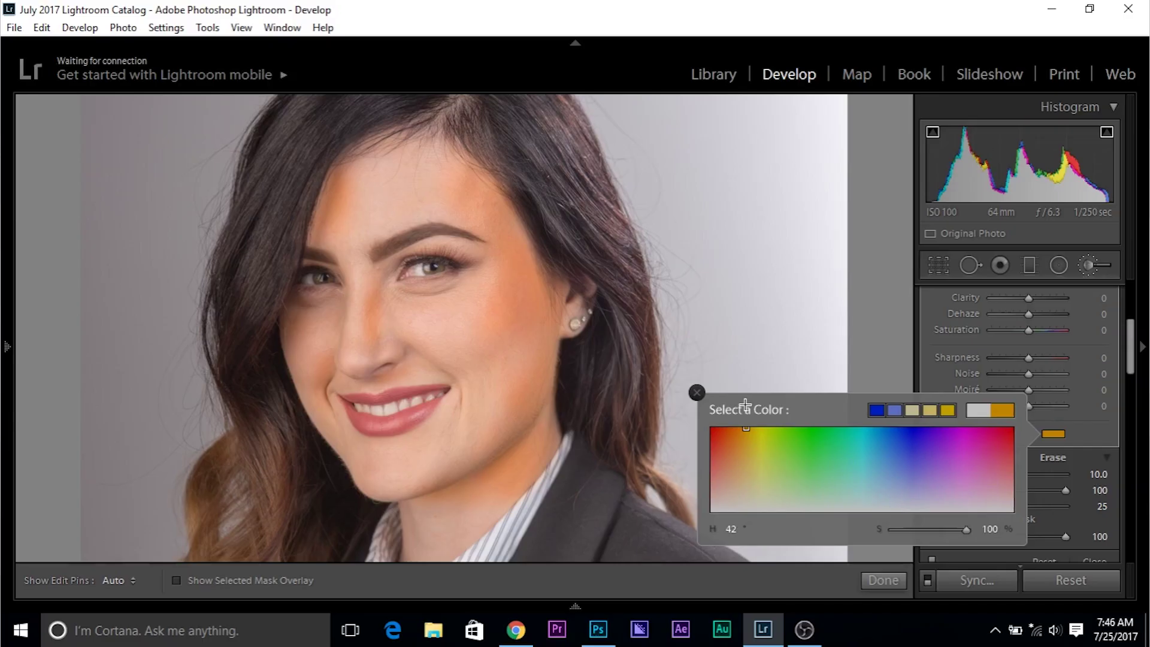
drag(749, 404, 761, 402)
click(747, 426)
drag(747, 429, 746, 473)
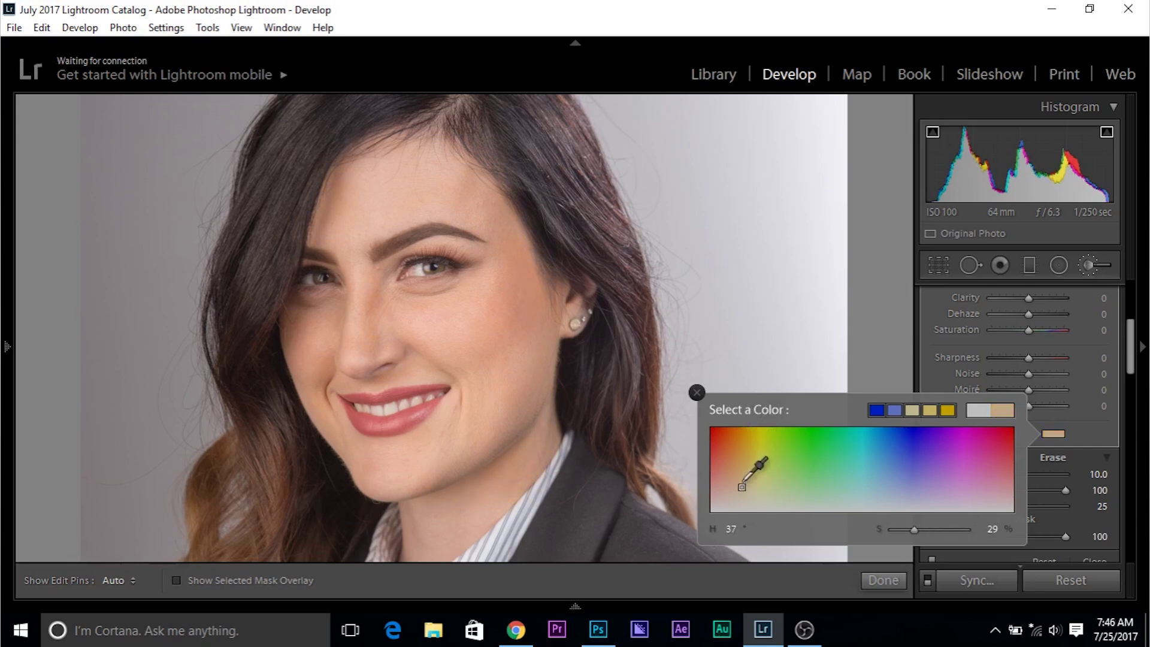
click(1059, 434)
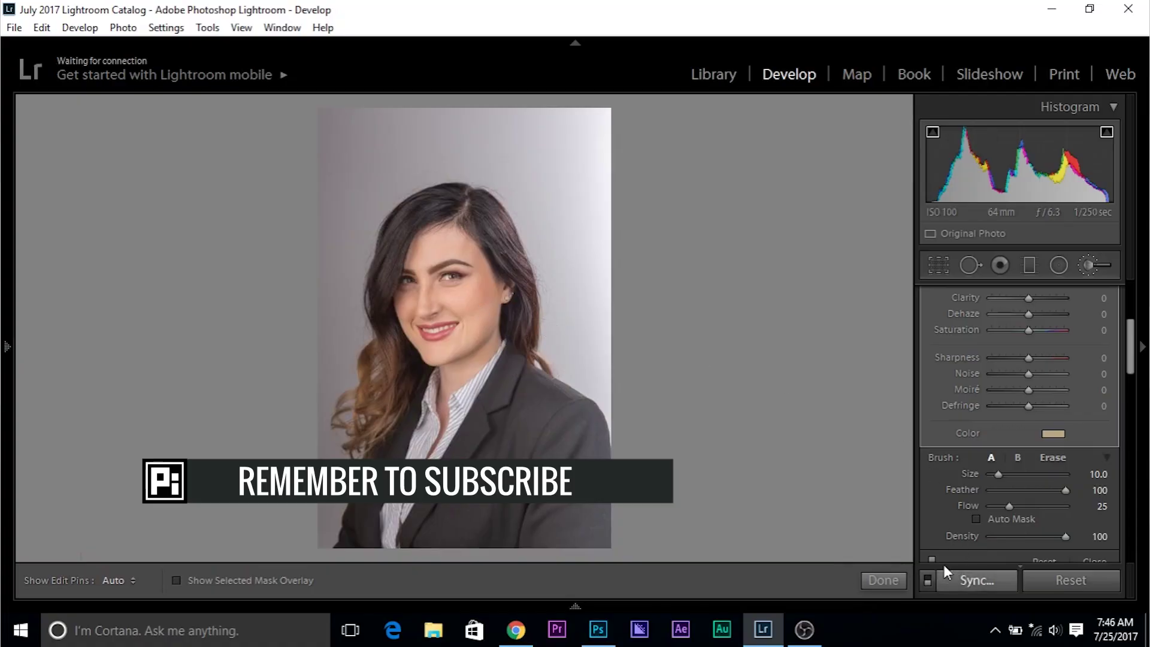
Step: Zoom in to 1:1 on the woman's face with Z
scroll(953, 539, down, 3)
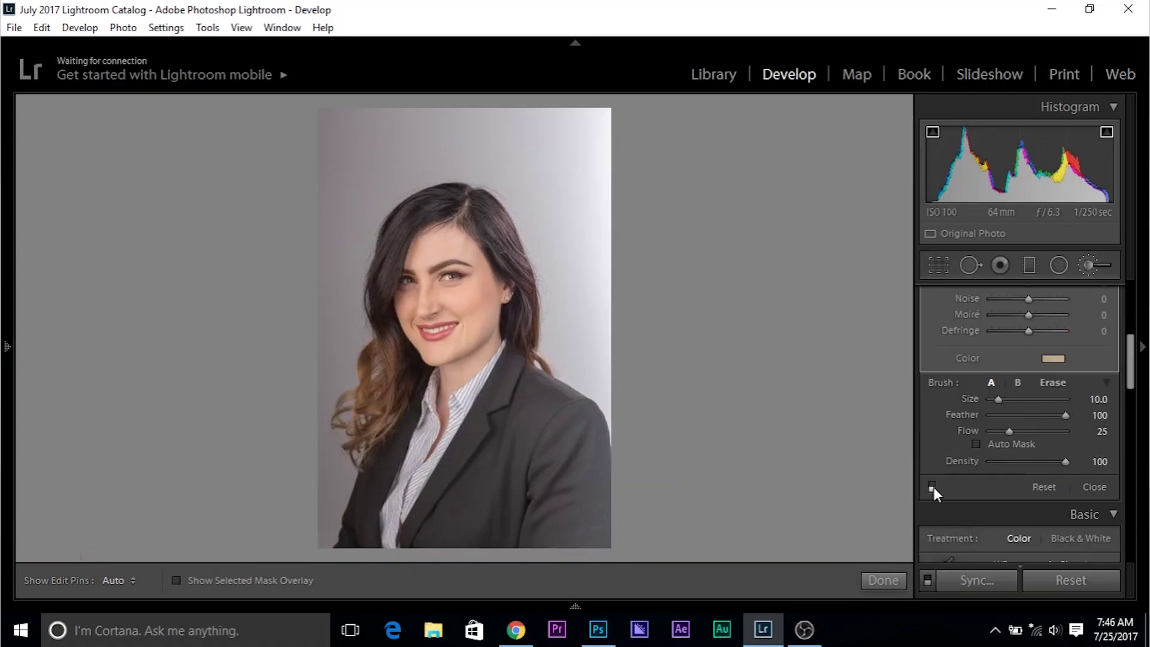
key(z)
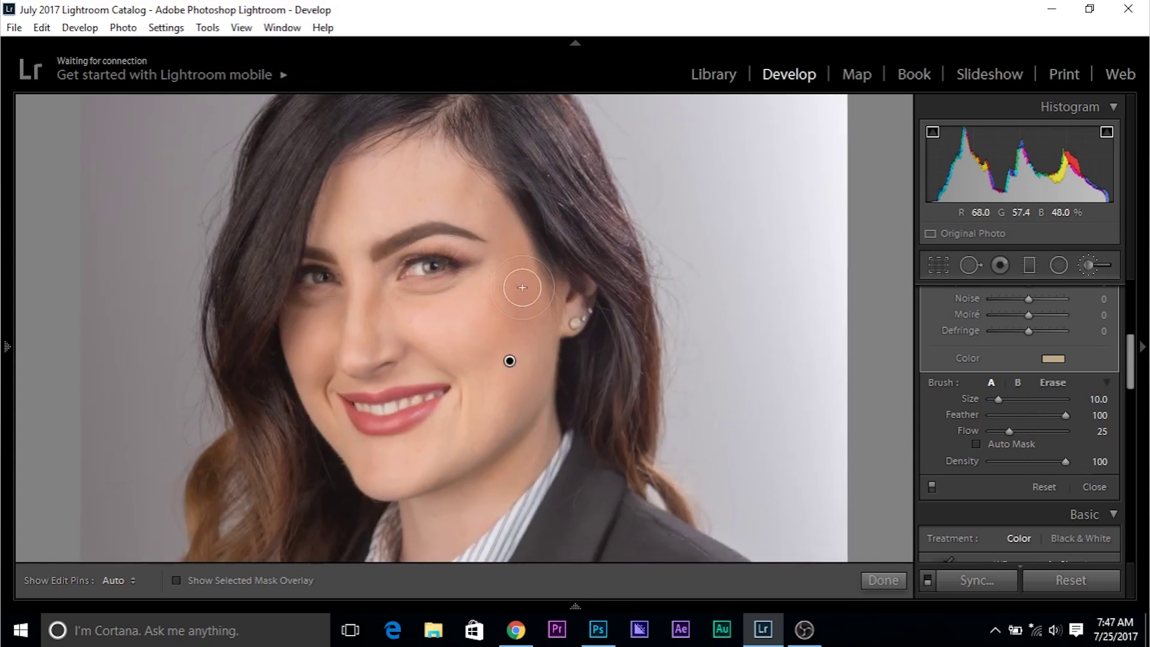
scroll(624, 362, up, 10)
scroll(1018, 419, up, 5)
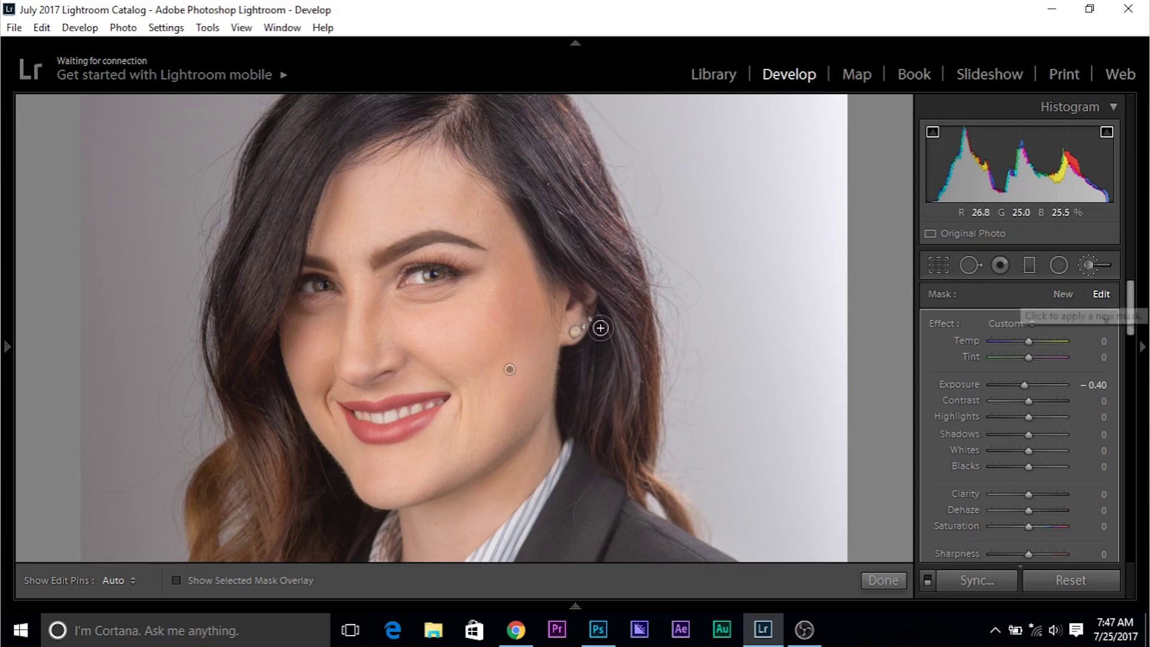
Step: Start a second brush mask and enter 0 in its Exposure field
click(1063, 294)
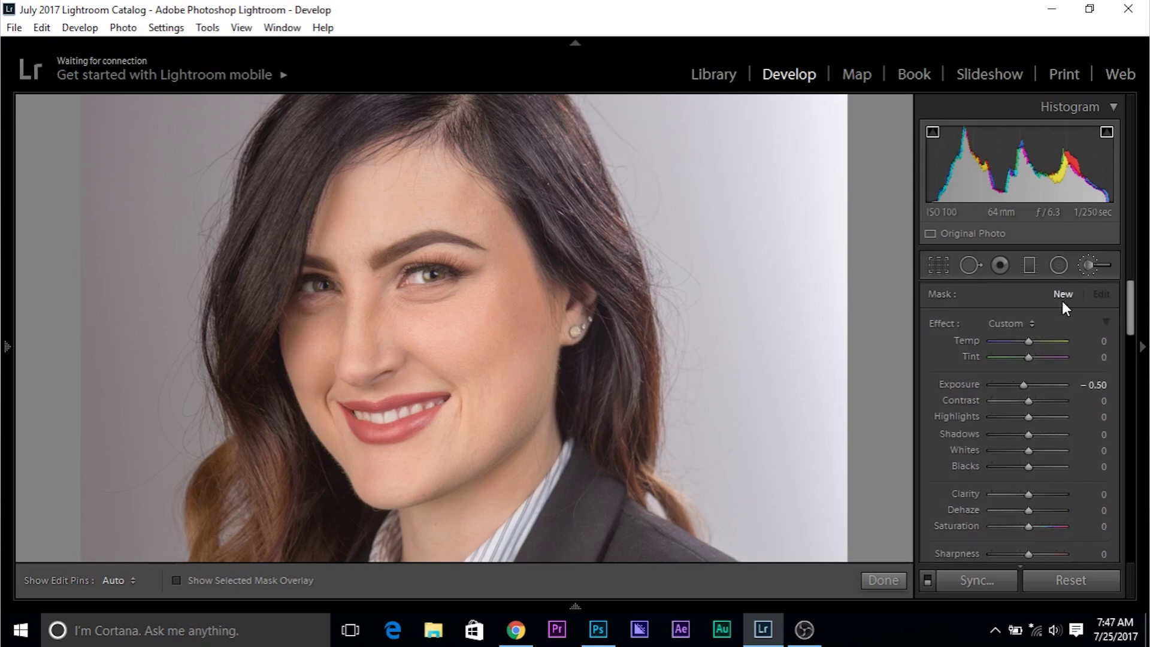
click(1092, 385)
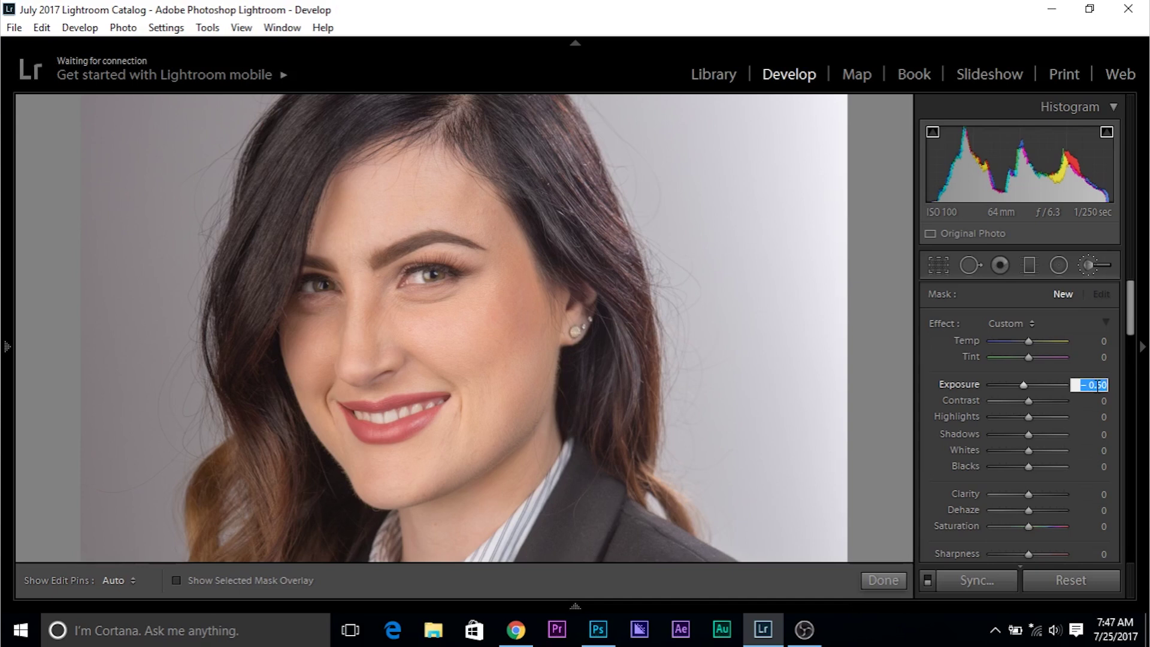
text(0)
Step: Paint the new mask's first strokes on the cheek with the edit pins hidden
scroll(1119, 438, down, 5)
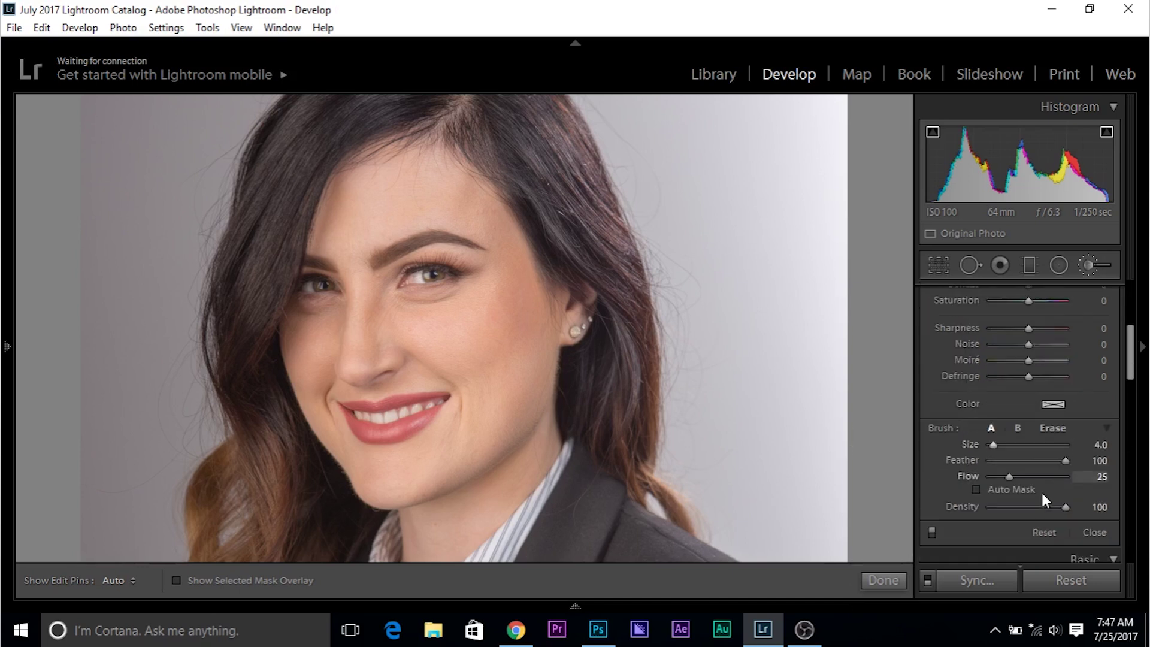
scroll(479, 345, up, 1)
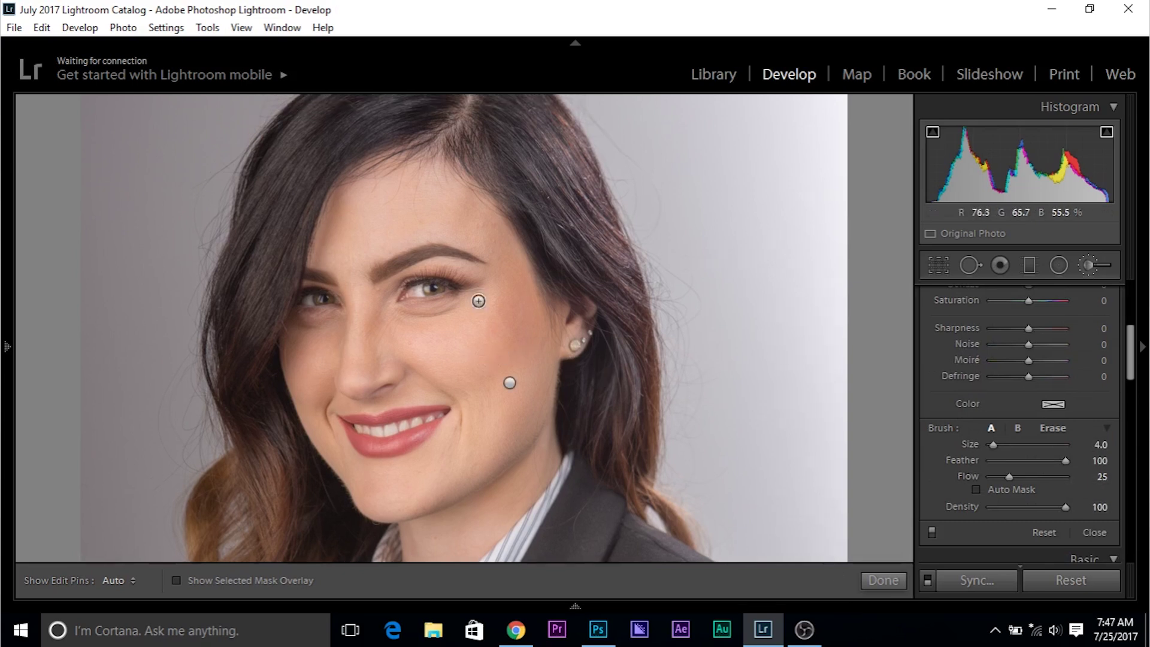
scroll(444, 336, up, 5)
scroll(428, 348, up, 2)
key(h)
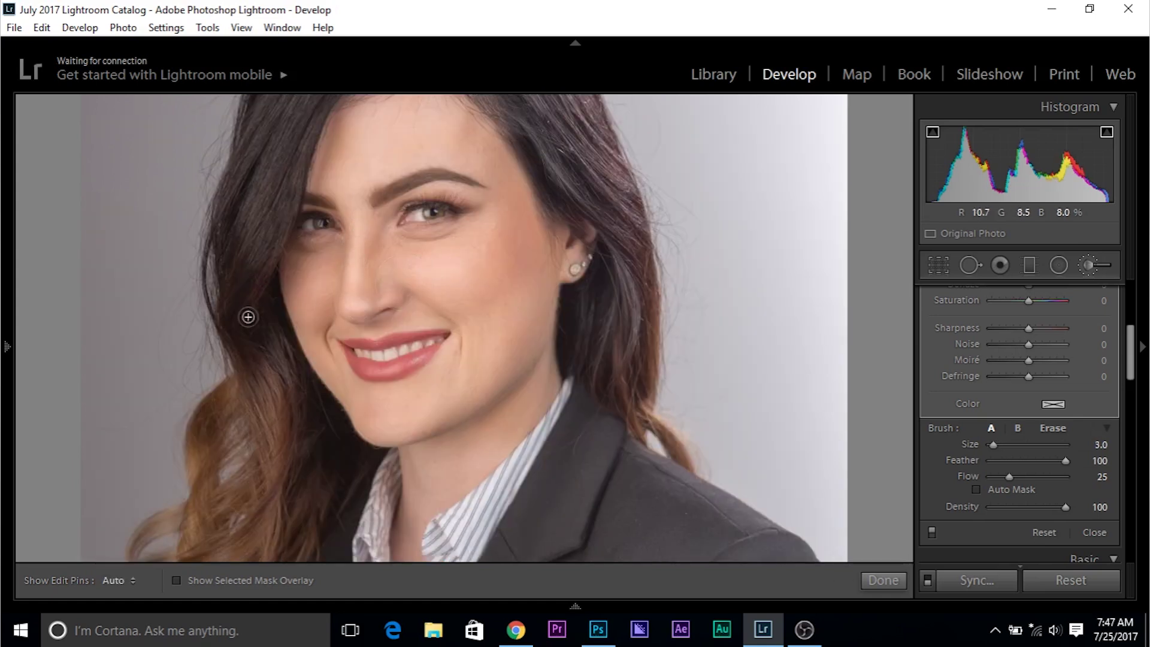
scroll(308, 333, up, 3)
scroll(419, 384, down, 2)
key(h)
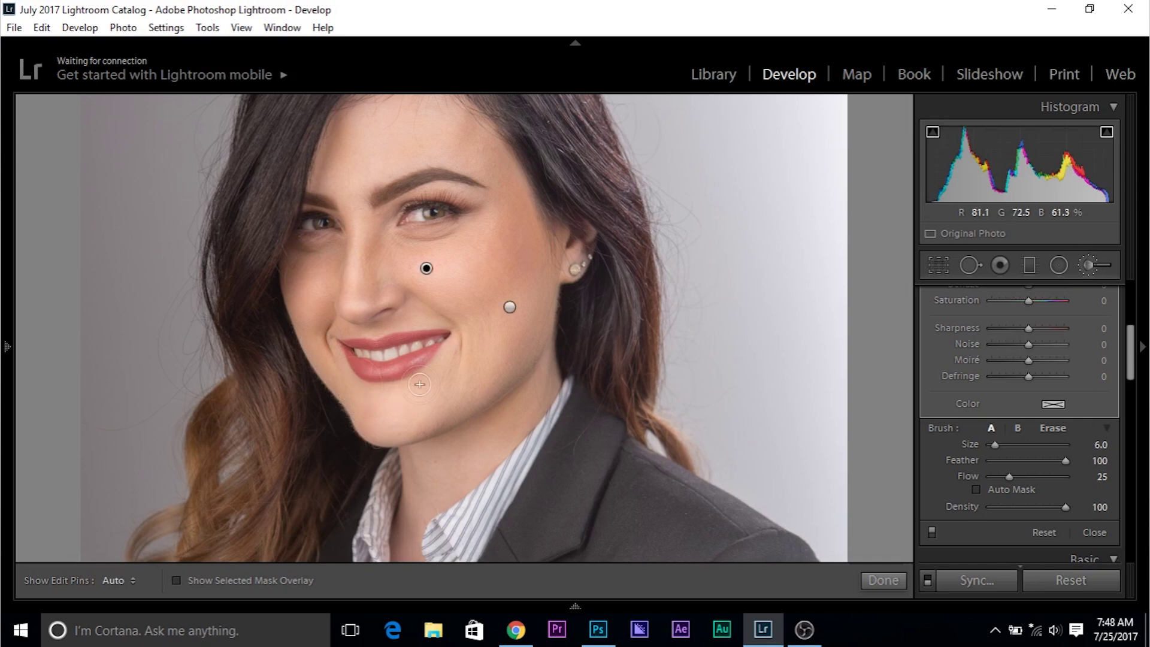
scroll(398, 399, up, 2)
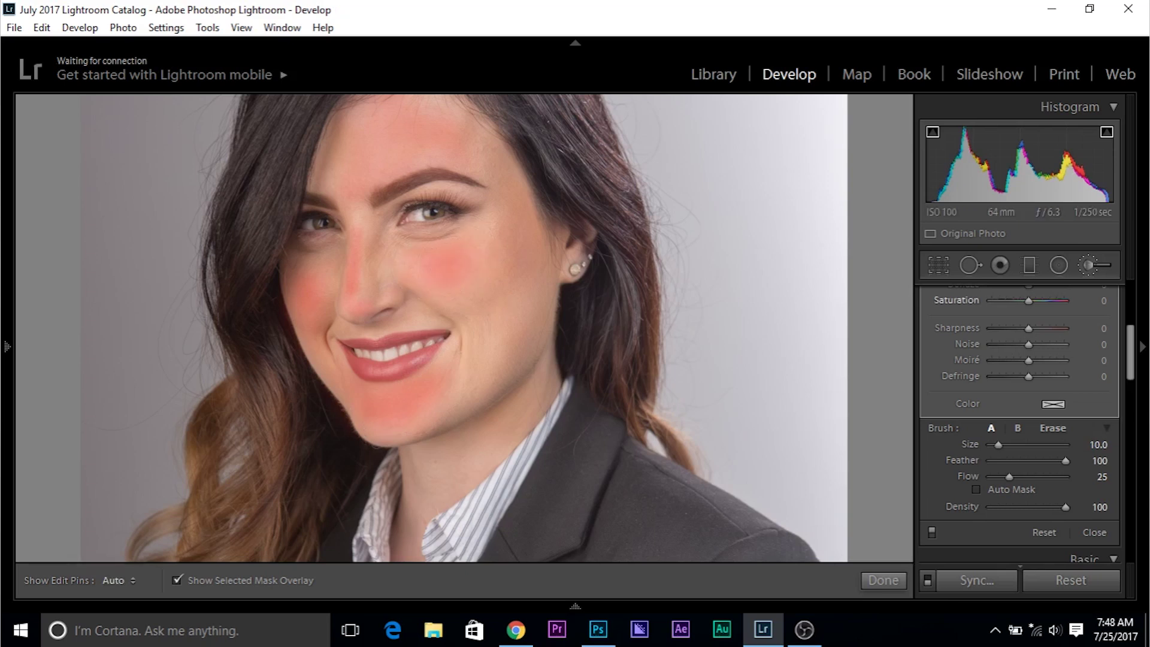
Step: Paint the 0.50 dodge mask over the forehead, nose, cheeks and chin, toggling pins
key(h)
scroll(800, 360, up, 1)
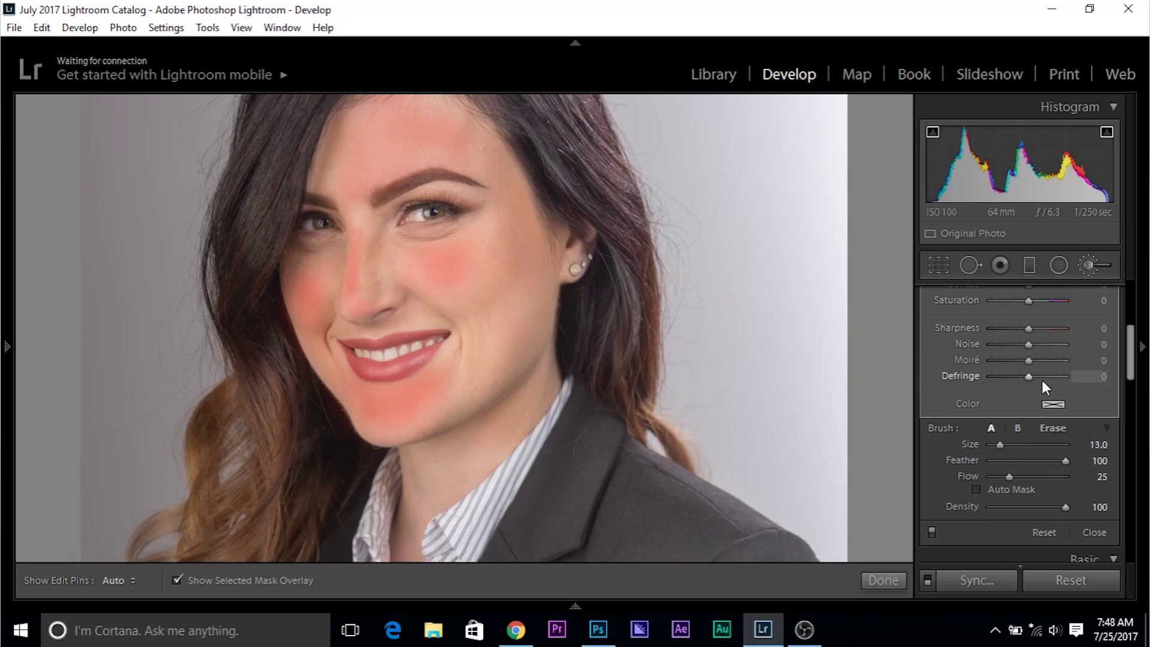
scroll(1129, 347, up, 5)
key(h)
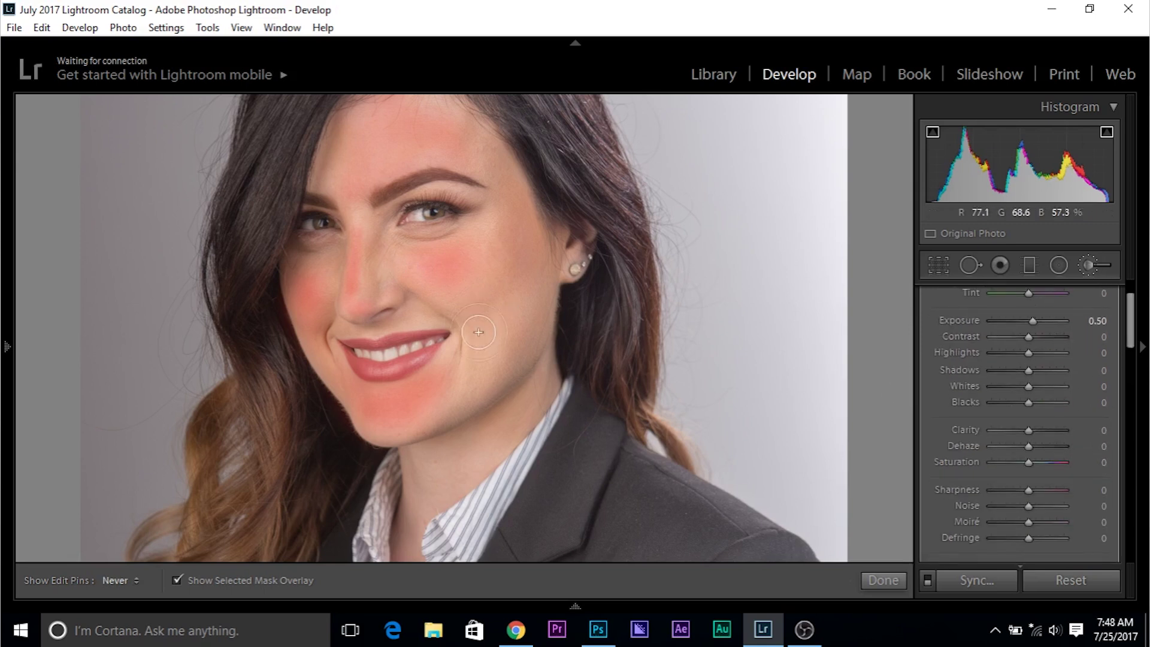
key(h)
key(Page_Up)
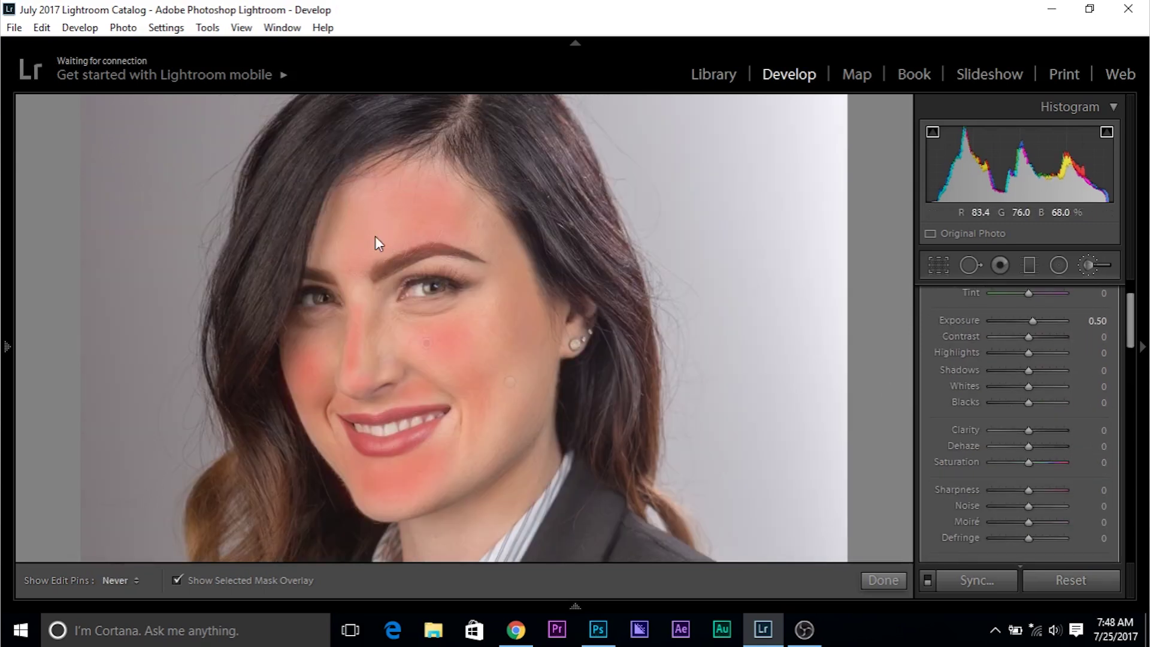
scroll(341, 249, down, 3)
key(h)
Step: Extend the dodge mask down to the neck and collar, then return to the face
key(h)
drag(354, 353, 353, 275)
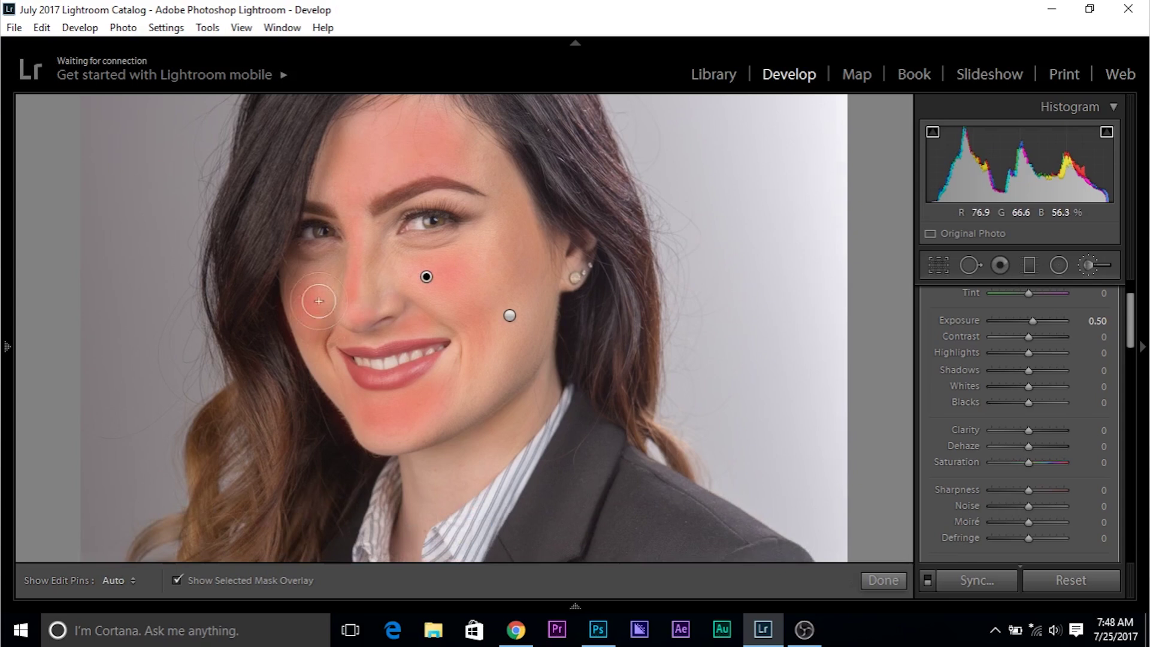
drag(466, 450, 466, 363)
key(h)
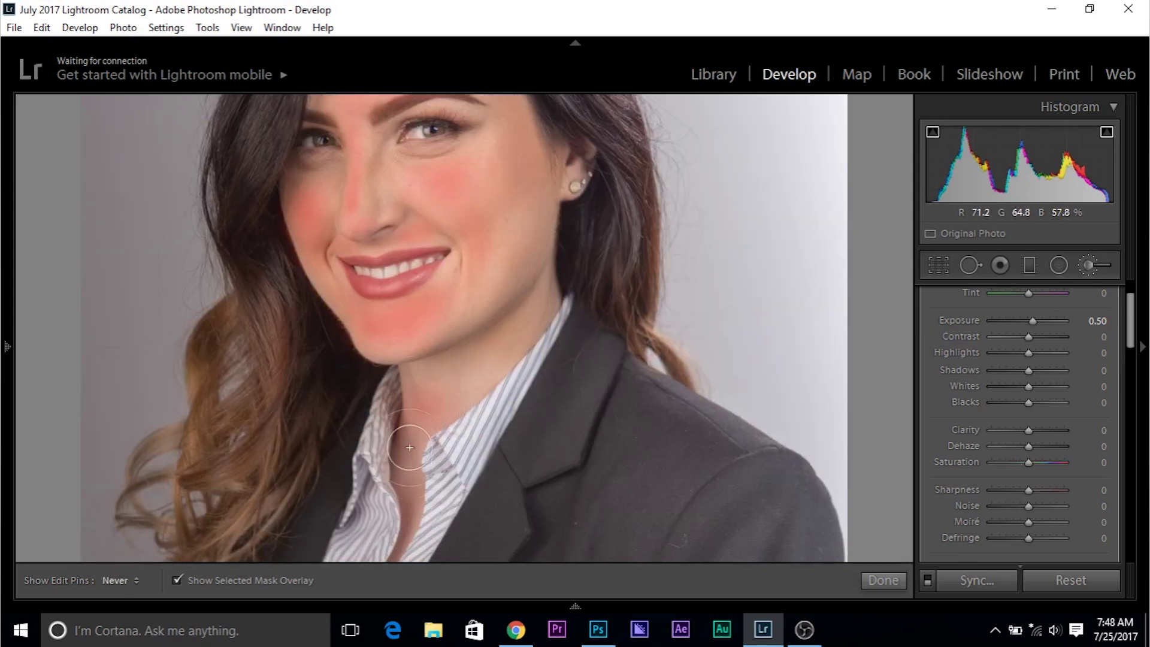
key(h)
drag(494, 183, 498, 293)
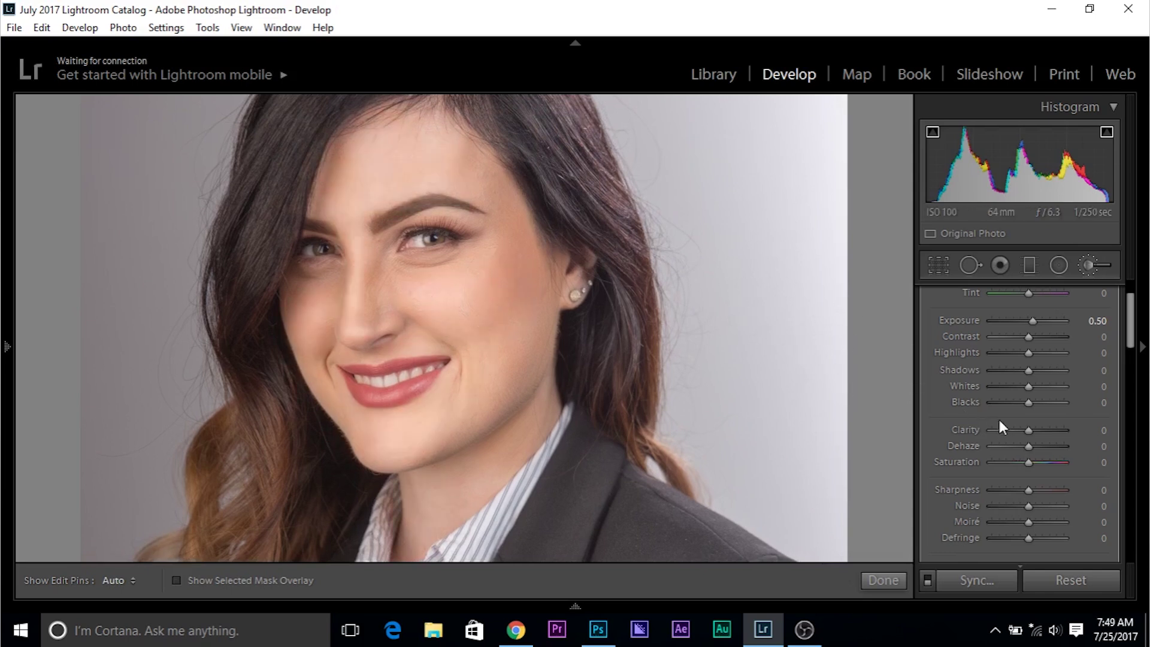
Step: Lower the dodge mask's Exposure from 0.50 to 0.25 and fit the photo in view
scroll(1088, 419, up, 2)
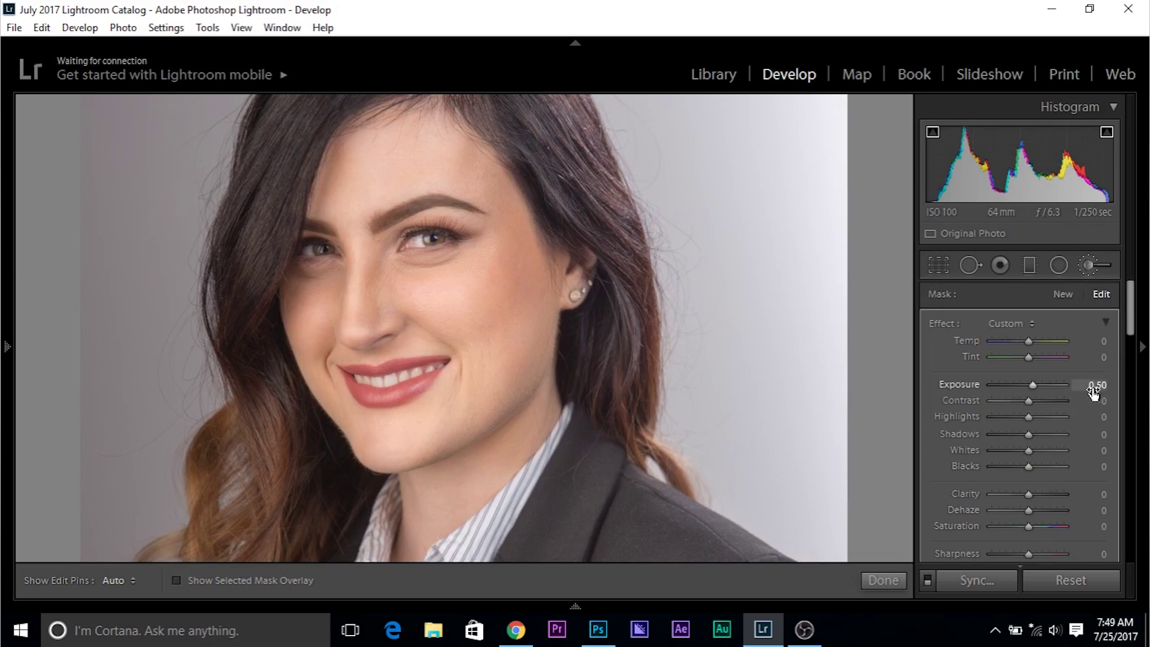
drag(1037, 384, 1033, 384)
click(1097, 385)
text(0.3)
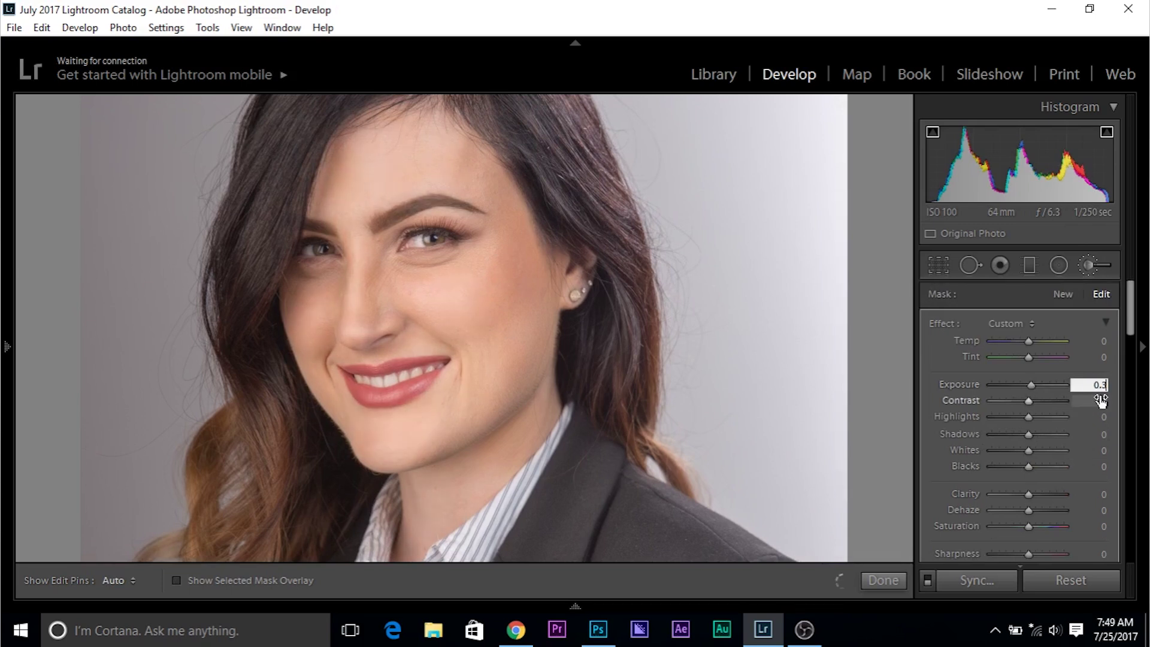
key(BackSpace)
text(2)
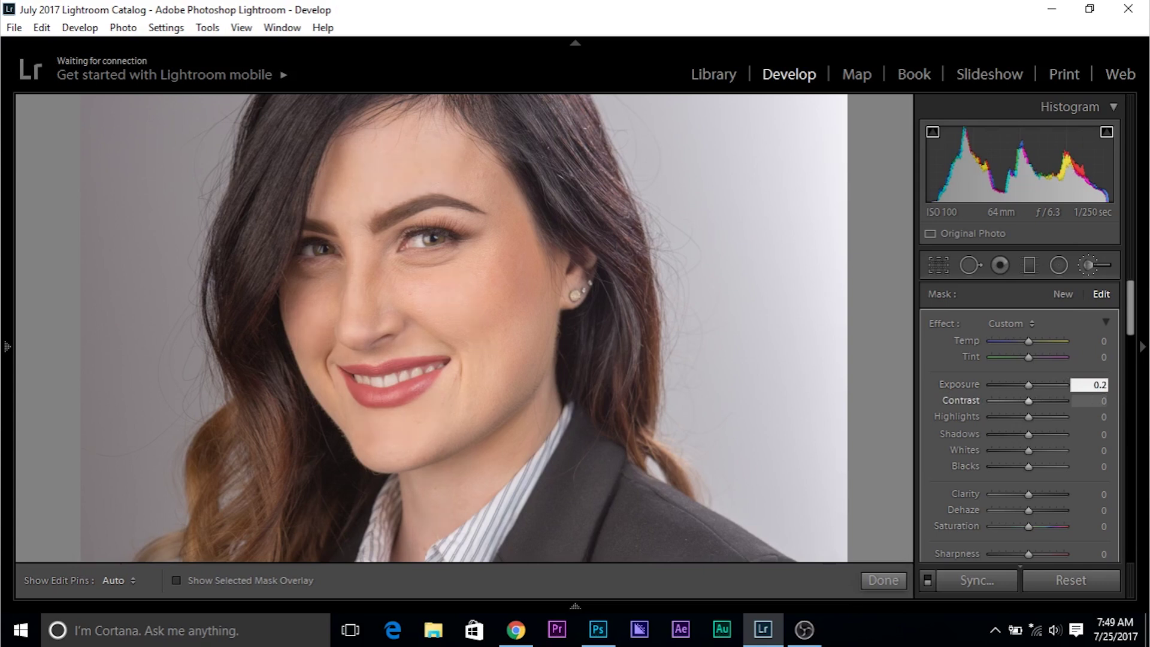
text(5)
key(Return)
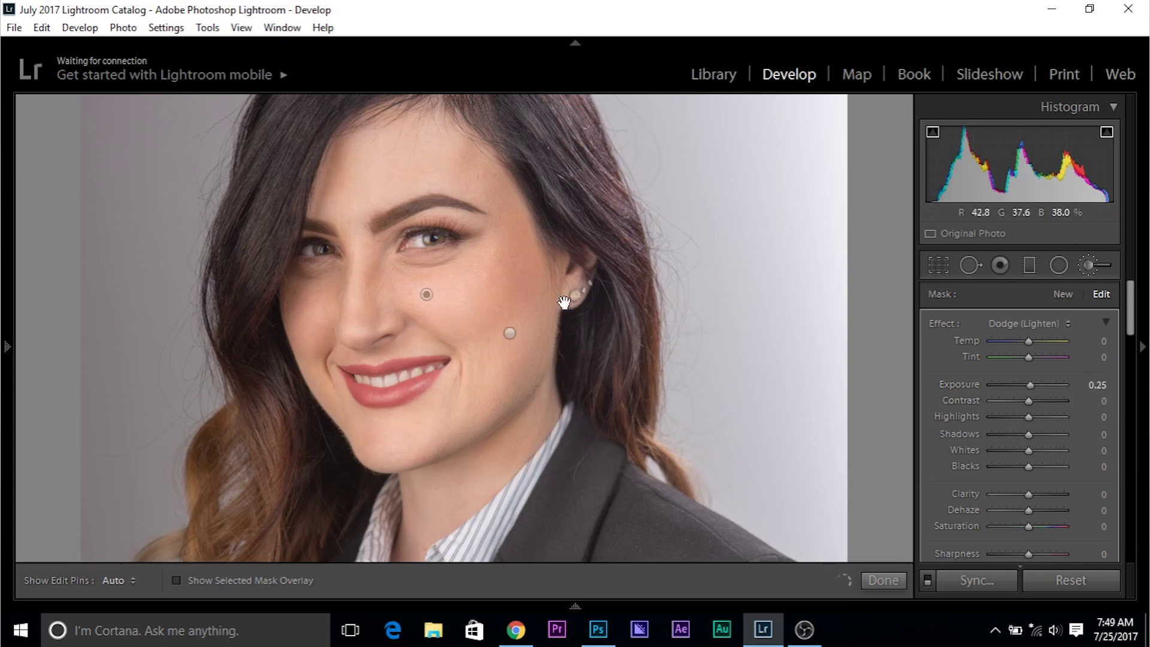
key(z)
scroll(937, 445, down, 5)
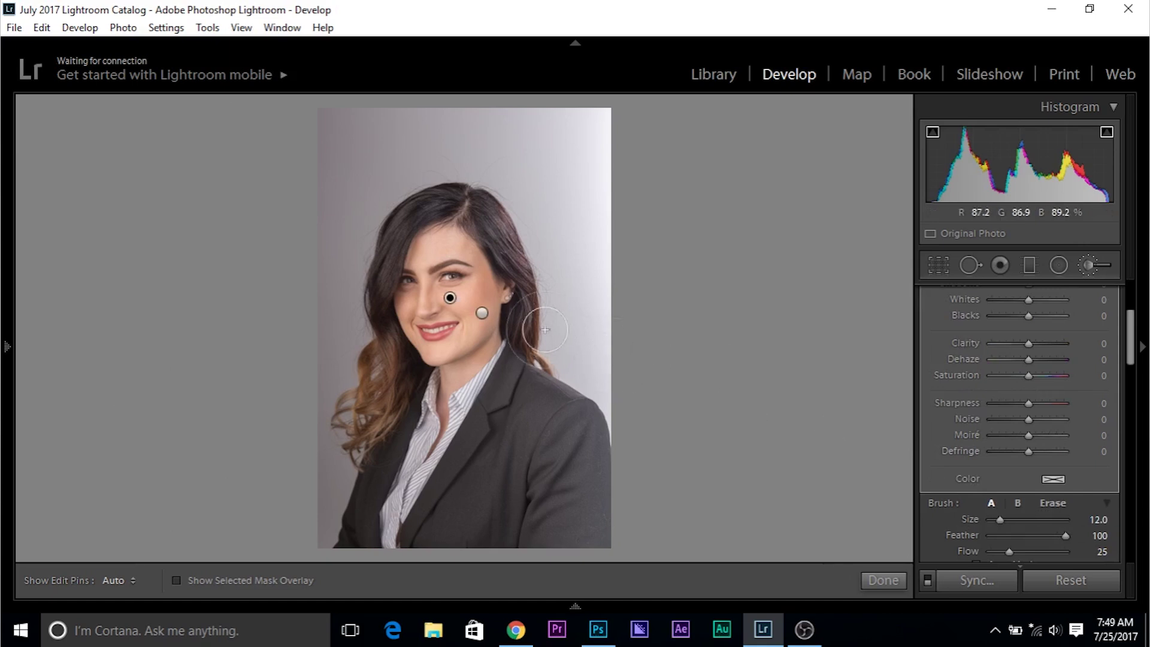
Step: Hide the edit pins and switch the brush adjustments off and on to compare
key(h)
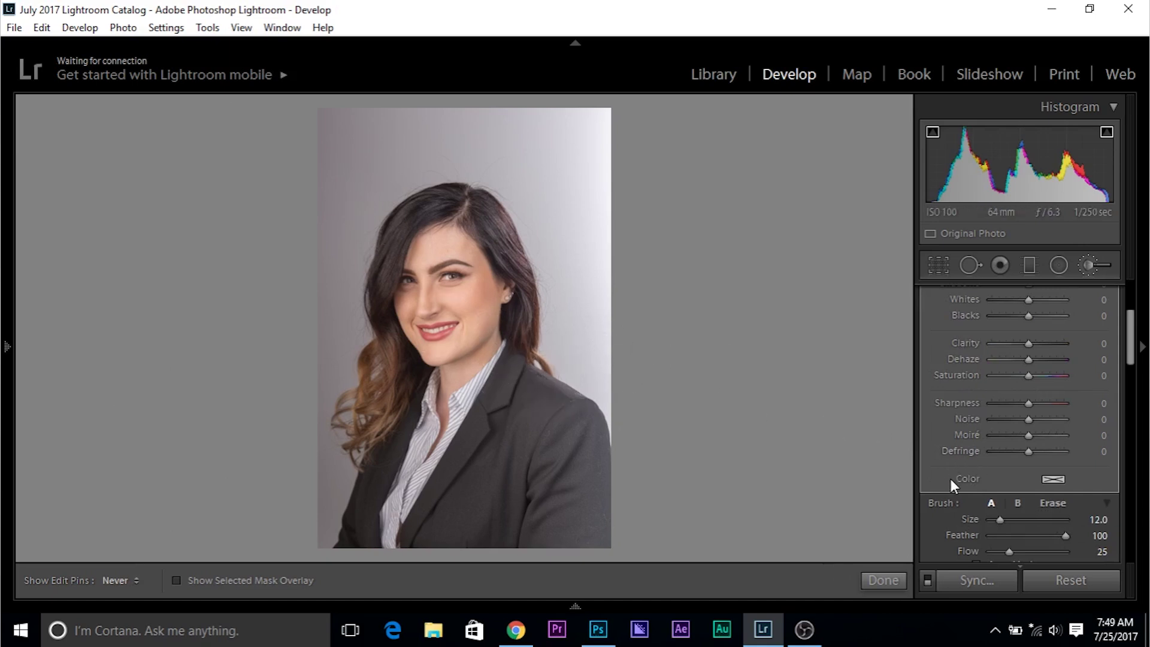
scroll(971, 419, up, 3)
scroll(988, 384, down, 5)
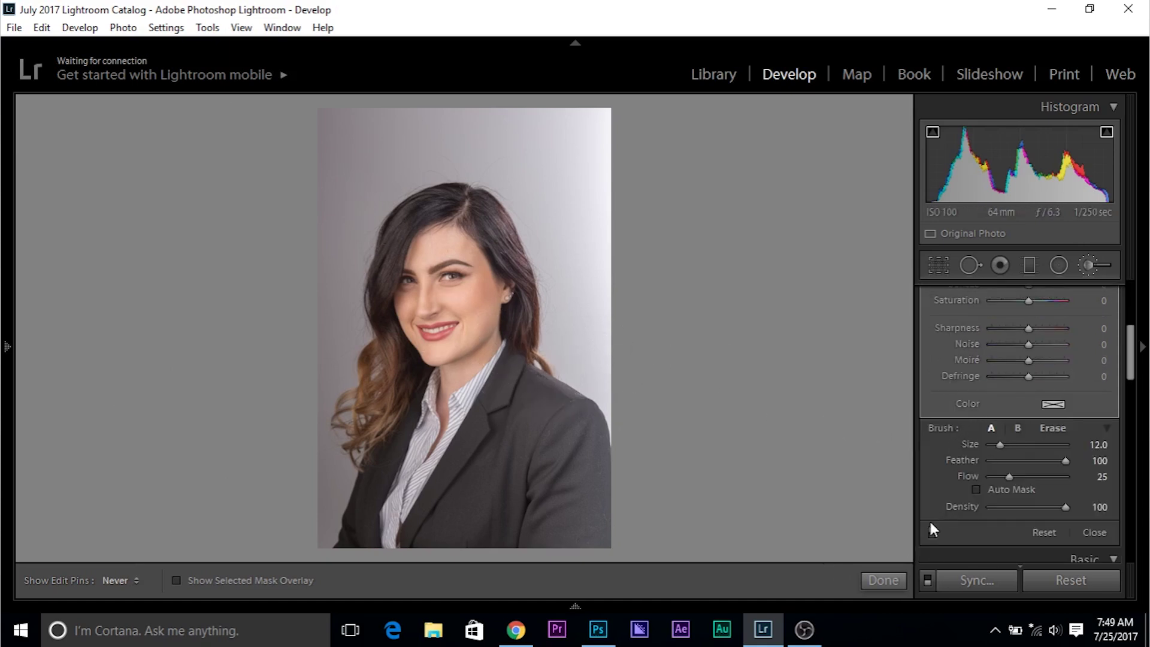
click(931, 532)
click(931, 532)
Step: Zoom the face to 1:4 via the Navigator, centre it, and compare before/after again
click(5, 353)
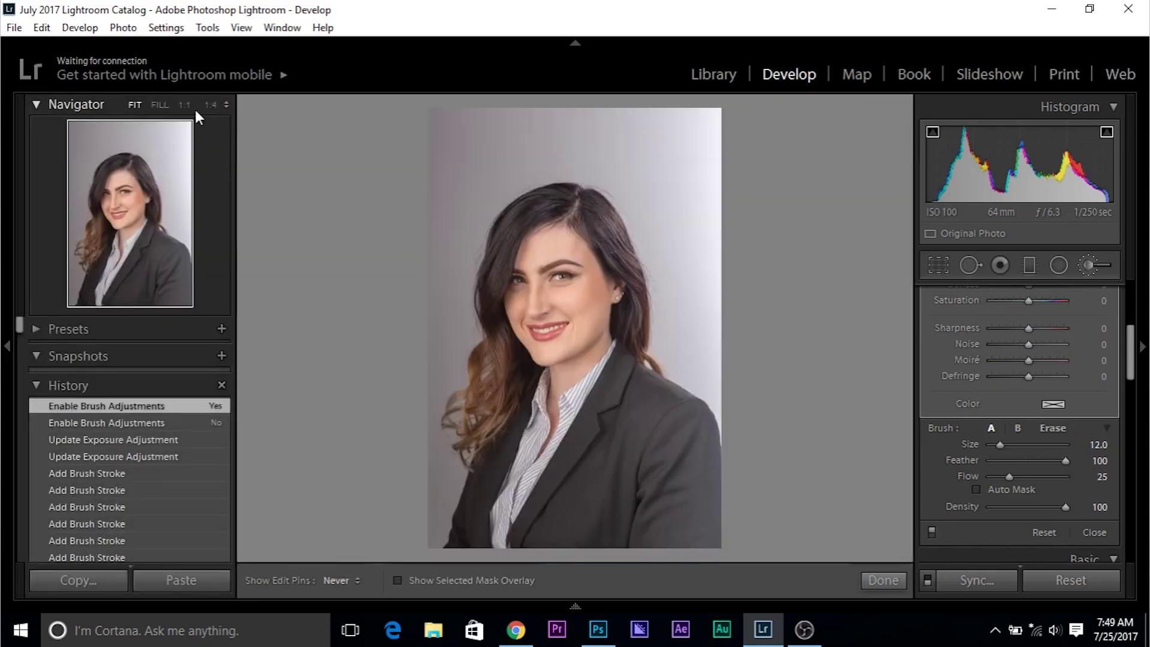
click(227, 105)
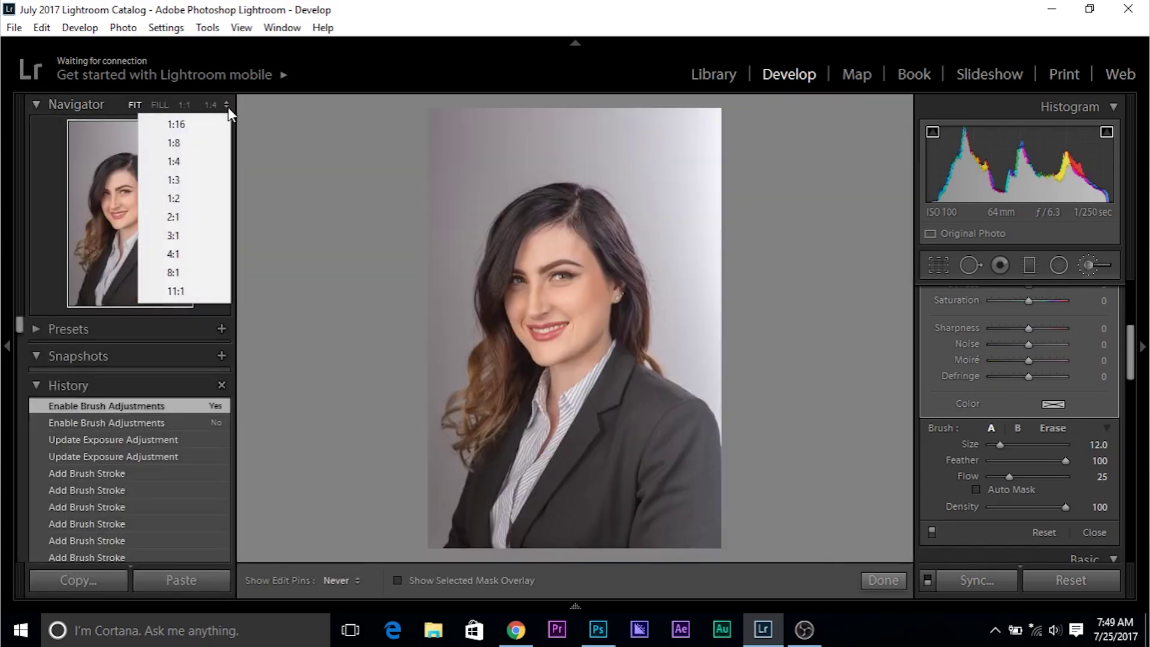
click(173, 161)
drag(669, 269, 446, 300)
click(5, 332)
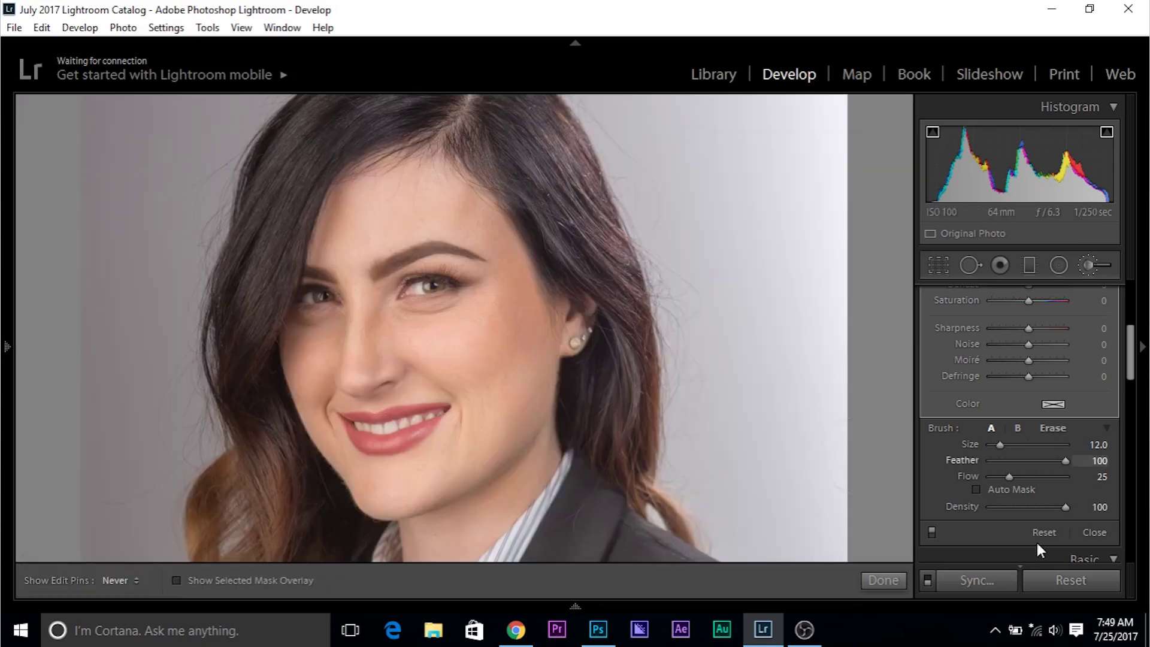
click(932, 531)
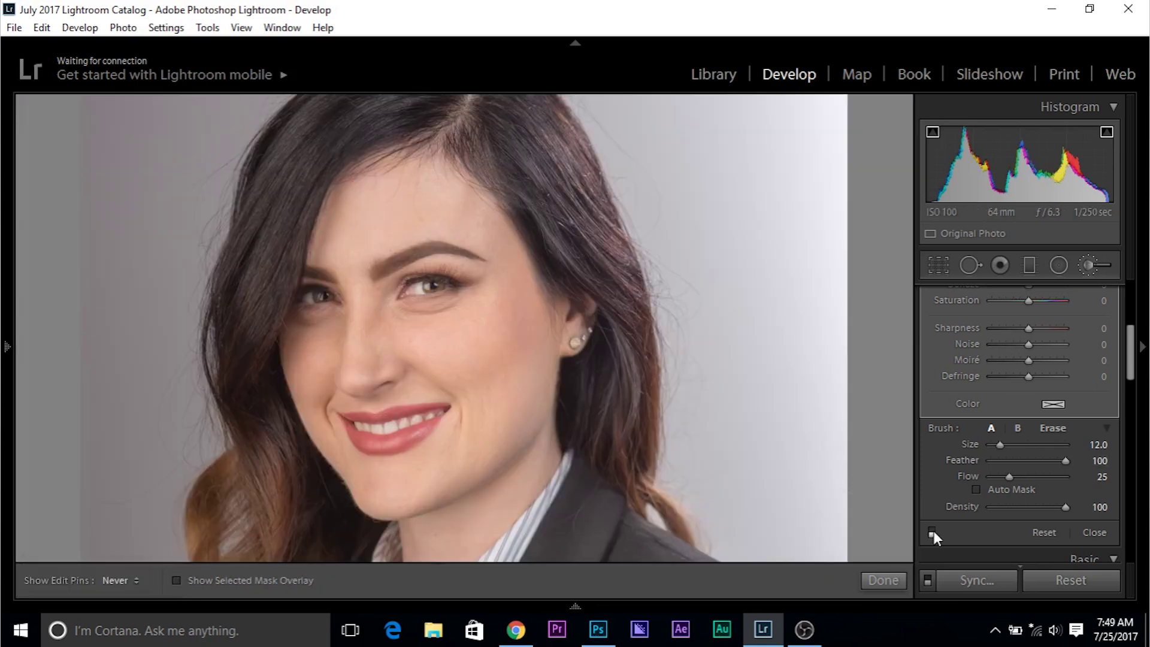
click(932, 531)
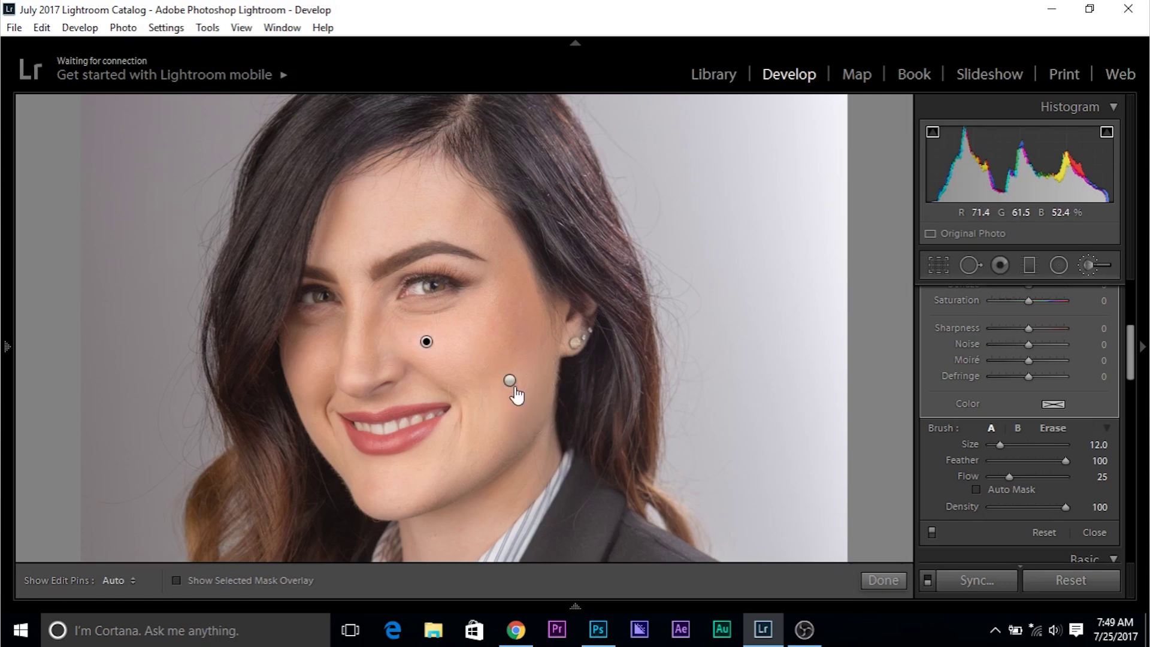
Step: Scroll down the brush panel toward the brush Size setting
scroll(520, 404, down, 5)
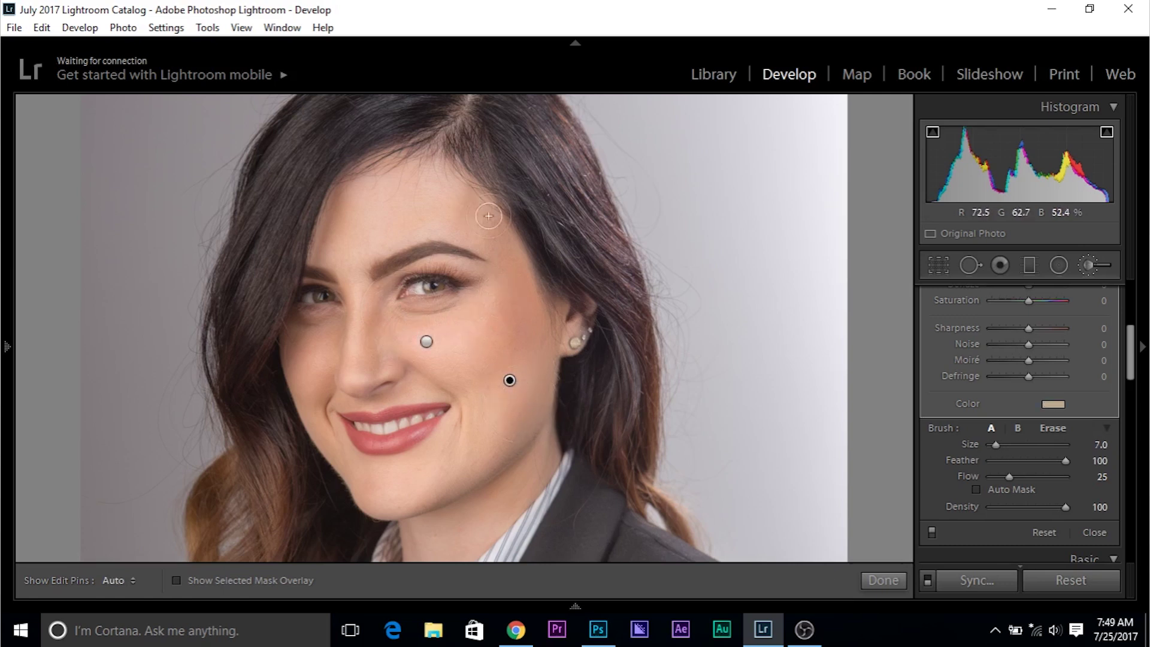